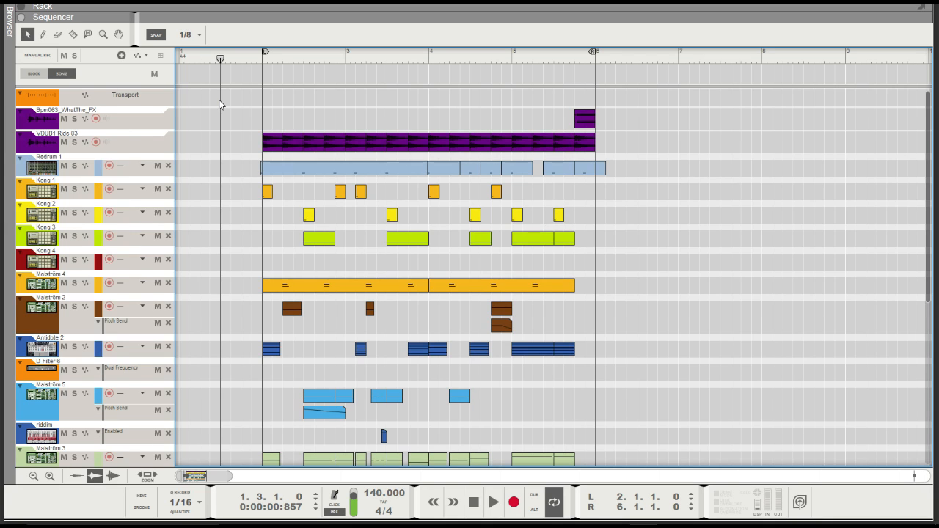
Step: Play the full arrangement through the loop section and stop it
{"action": "key", "text": "space"}
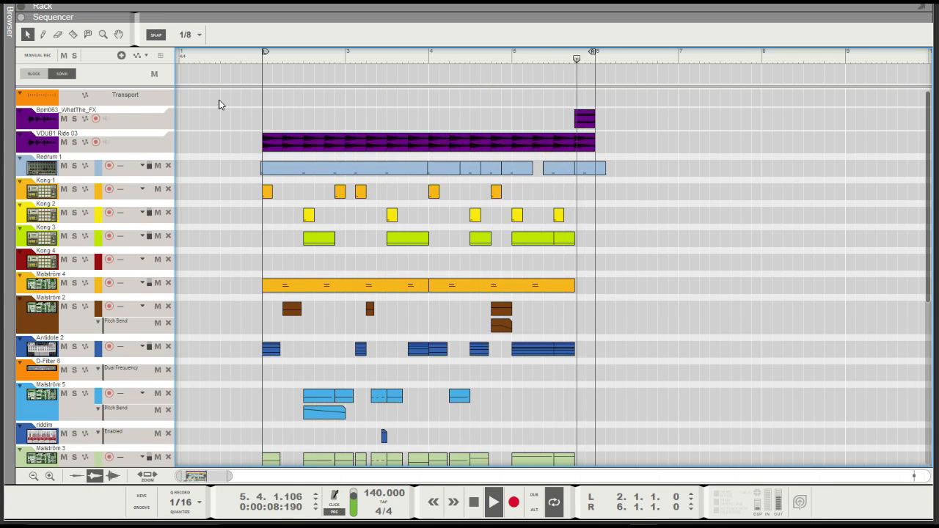
{"action": "key", "text": "space"}
{"action": "left_click", "coordinate": [218, 104]}
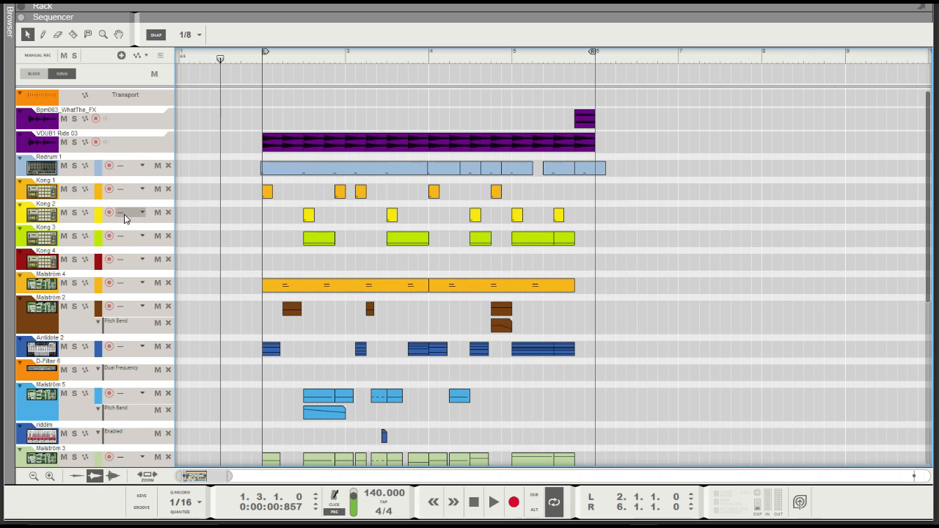
Step: Solo the Kong 1, Kong 2 and Kong 3 tracks and play the loop from bar 2
{"action": "left_click", "coordinate": [74, 235]}
{"action": "left_click", "coordinate": [74, 189]}
{"action": "left_click", "coordinate": [74, 212]}
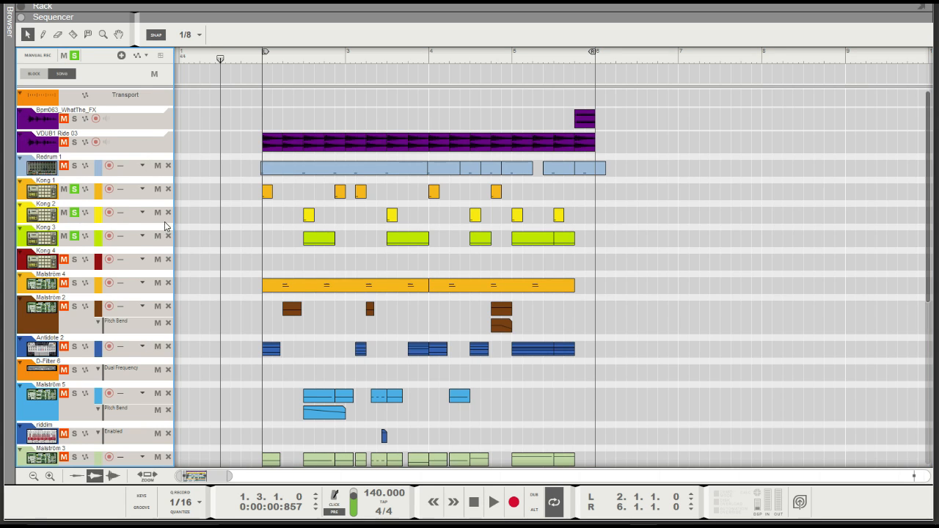
{"action": "left_click", "coordinate": [268, 67]}
{"action": "left_click", "coordinate": [110, 247]}
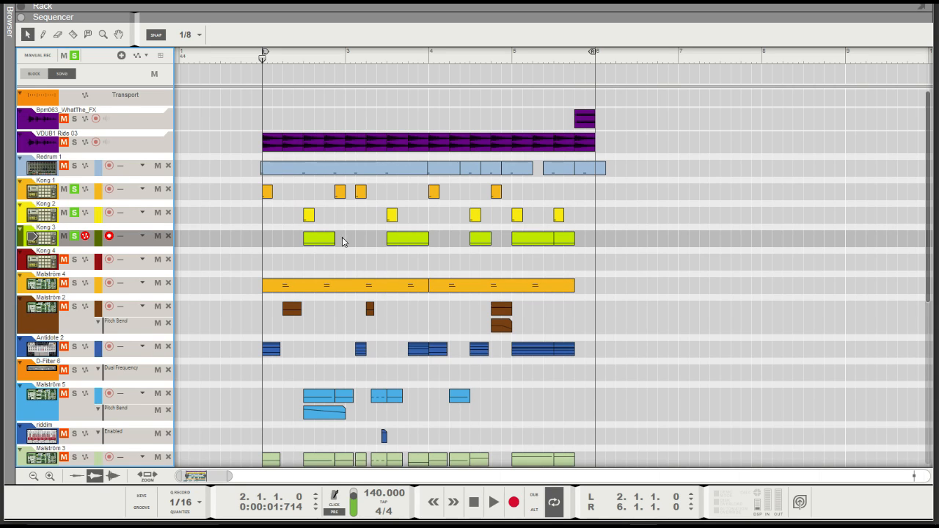
{"action": "key", "text": "space"}
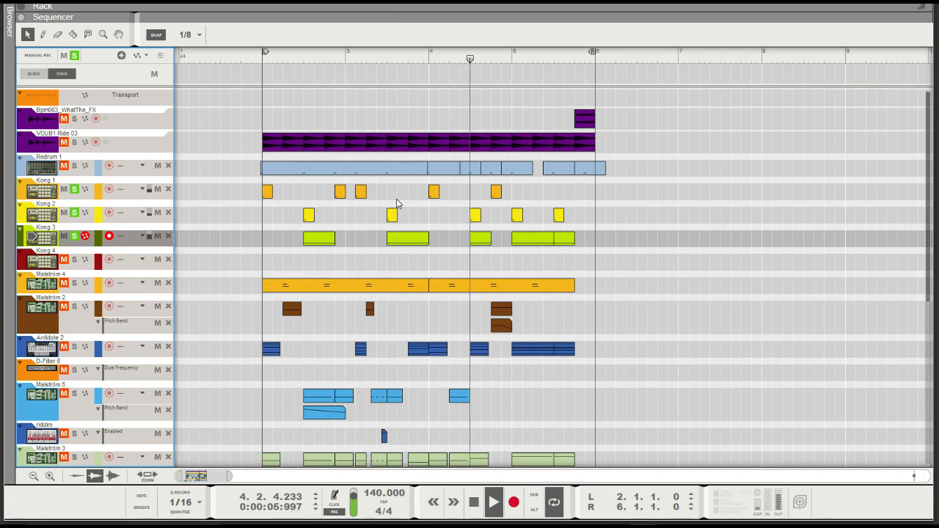
{"action": "left_click", "coordinate": [264, 58]}
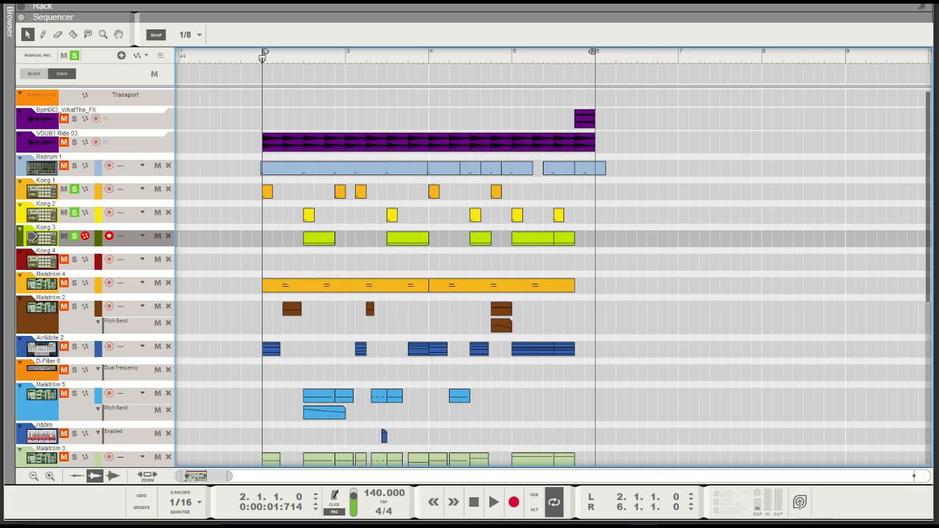
Step: Start a new empty song and add a Kong Drum Designer to the rack
{"action": "left_click", "coordinate": [13, 2]}
{"action": "left_click", "coordinate": [24, 2]}
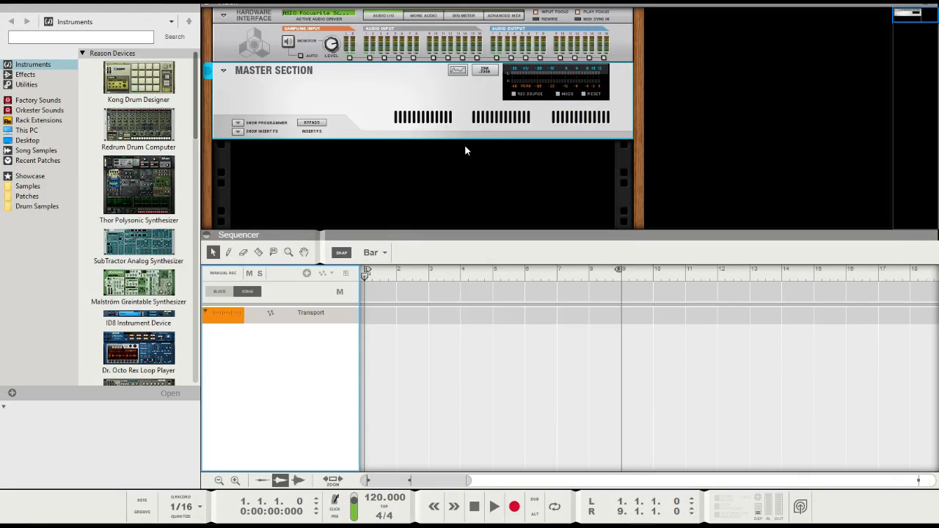
{"action": "mouse_move", "coordinate": [138, 77]}
{"action": "left_mouse_down"}
{"action": "mouse_move", "coordinate": [275, 111]}
{"action": "mouse_move", "coordinate": [360, 96]}
{"action": "mouse_move", "coordinate": [263, 96]}
{"action": "left_mouse_up"}
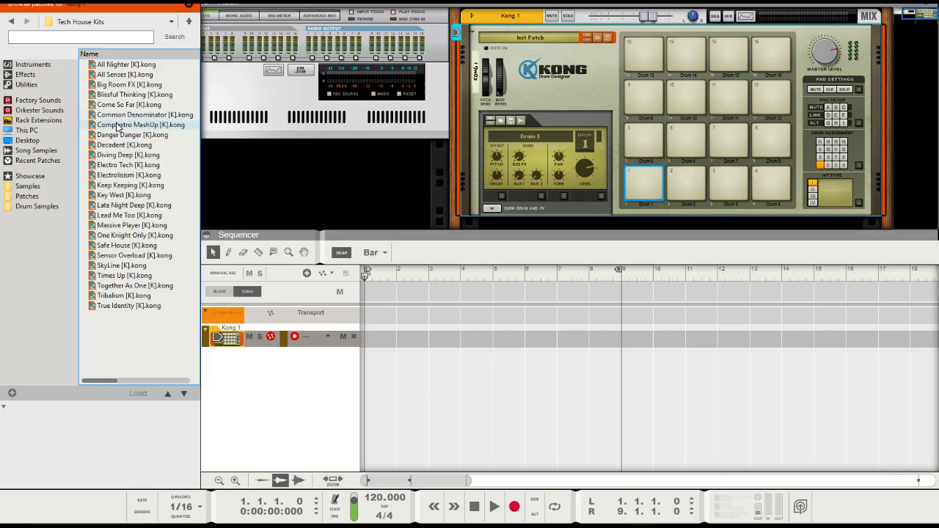
Step: Load Snare1.wav from the Kick & Snare samples folder onto pad 1 of Kong 1 and audition it
{"action": "left_click", "coordinate": [40, 186]}
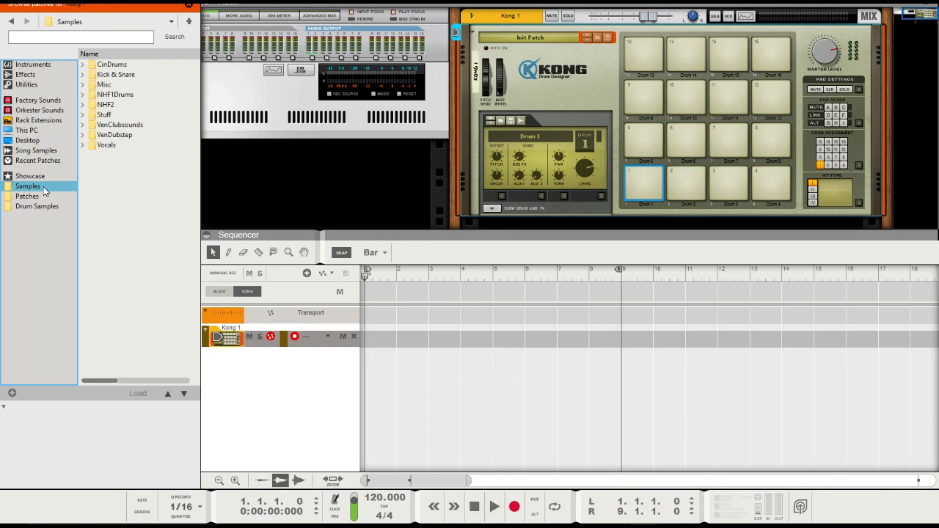
{"action": "double_click", "coordinate": [126, 75]}
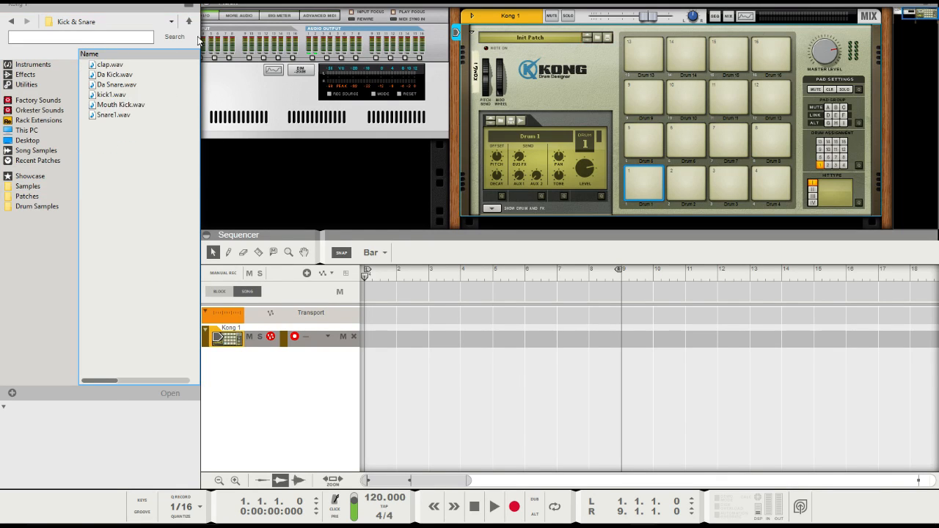
{"action": "left_click", "coordinate": [114, 115]}
{"action": "left_click_drag", "start_coordinate": [105, 118], "coordinate": [626, 180]}
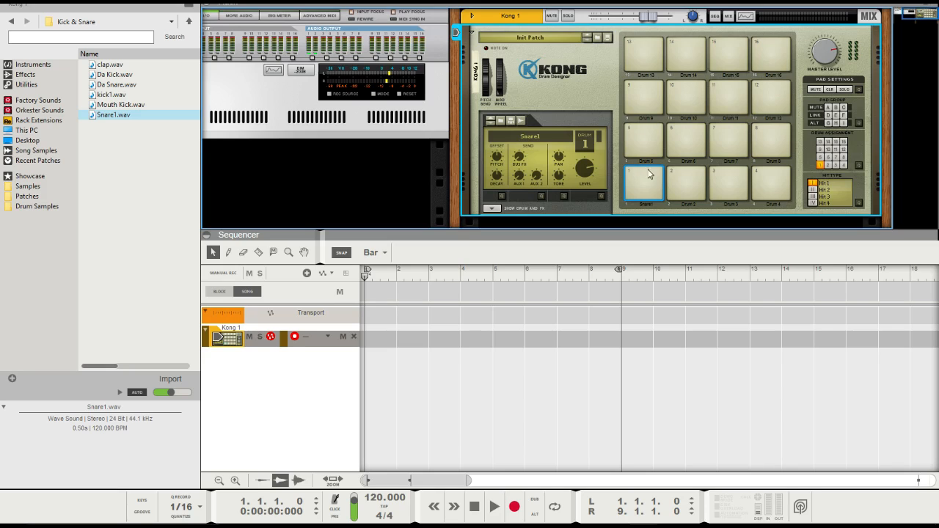
{"action": "left_click", "coordinate": [637, 178]}
Step: Add a second Kong Drum Designer below the snare Kong and maximize the rack view
{"action": "scroll", "coordinate": [439, 170], "scroll_direction": "down", "scroll_amount": 3}
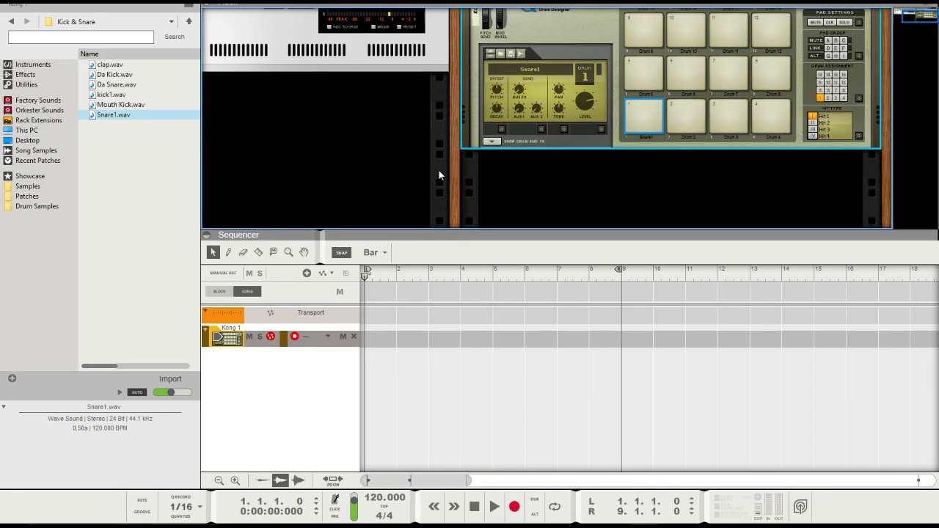
{"action": "scroll", "coordinate": [499, 179], "scroll_direction": "up", "scroll_amount": 3}
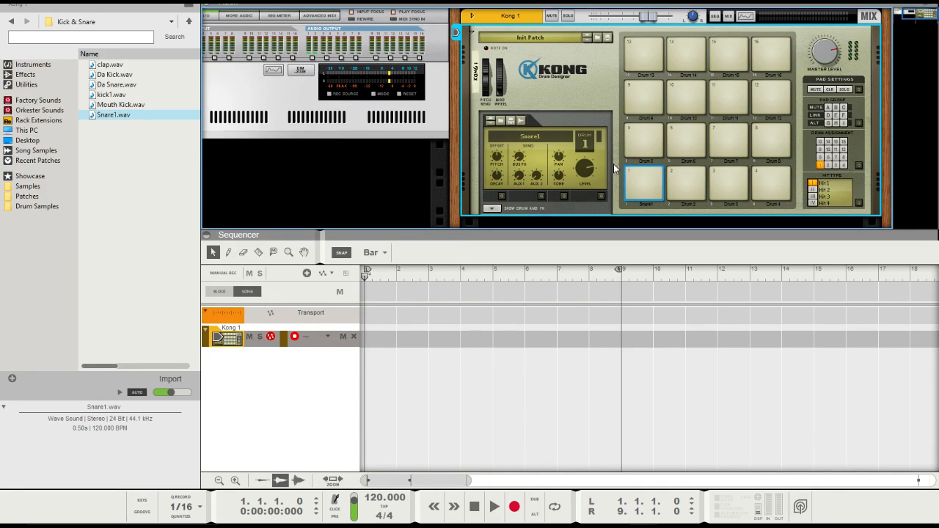
{"action": "scroll", "coordinate": [495, 165], "scroll_direction": "down", "scroll_amount": 1}
{"action": "scroll", "coordinate": [472, 169], "scroll_direction": "up", "scroll_amount": 1}
{"action": "left_click", "coordinate": [44, 64]}
{"action": "left_click_drag", "start_coordinate": [138, 77], "coordinate": [523, 224]}
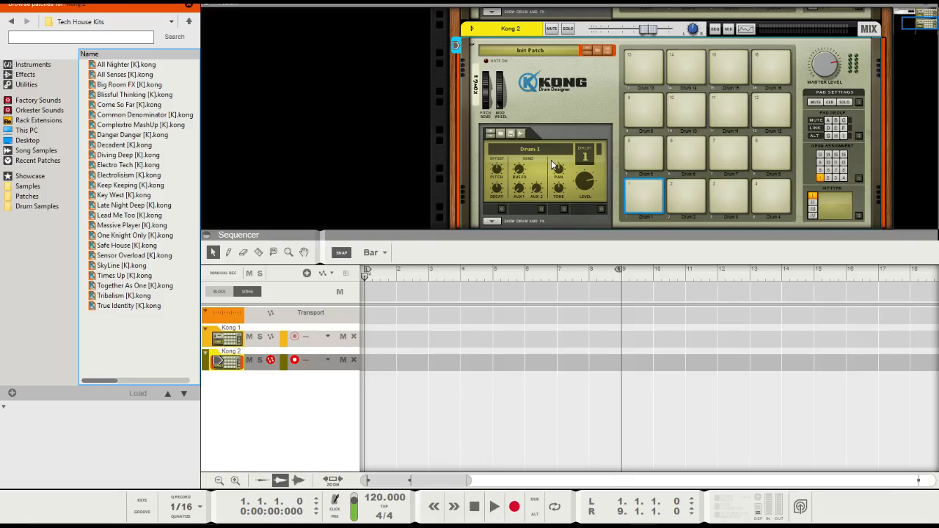
{"action": "key", "text": "F6"}
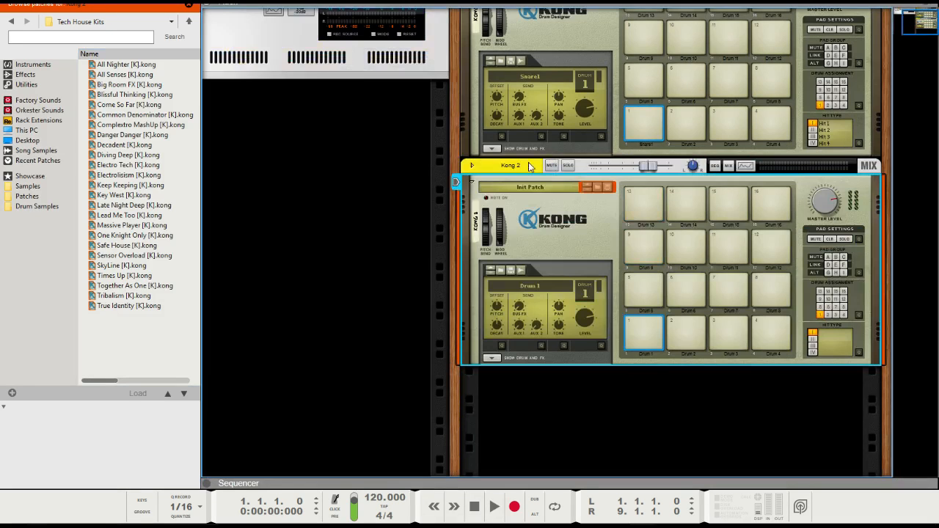
Step: Load clap.wav from the Kick & Snare samples folder onto pad 1 of Kong 2 and audition it
{"action": "left_click", "coordinate": [40, 188]}
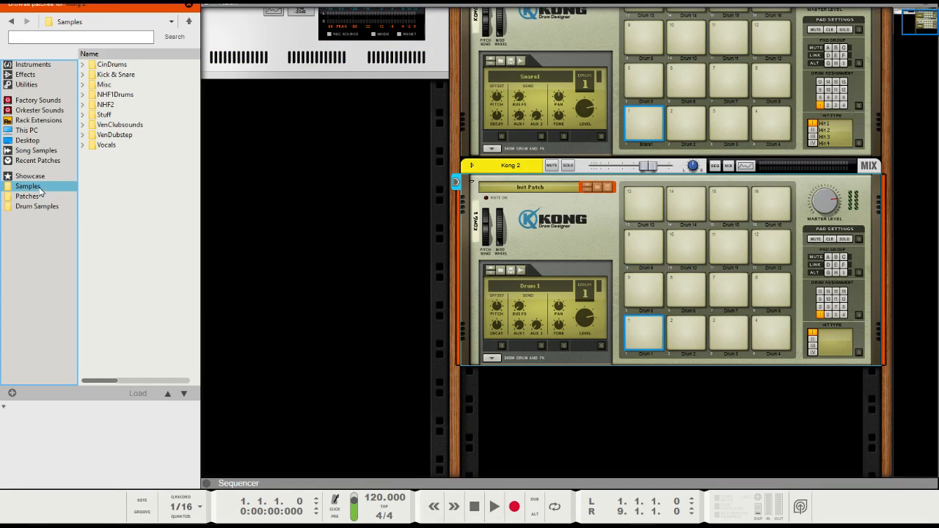
{"action": "double_click", "coordinate": [121, 76]}
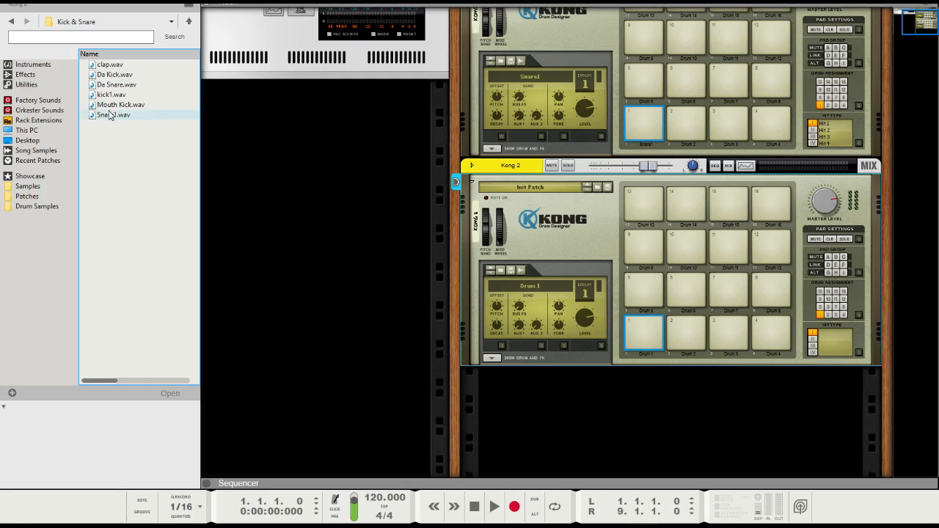
{"action": "left_click_drag", "start_coordinate": [121, 67], "coordinate": [644, 329]}
{"action": "left_click", "coordinate": [644, 317]}
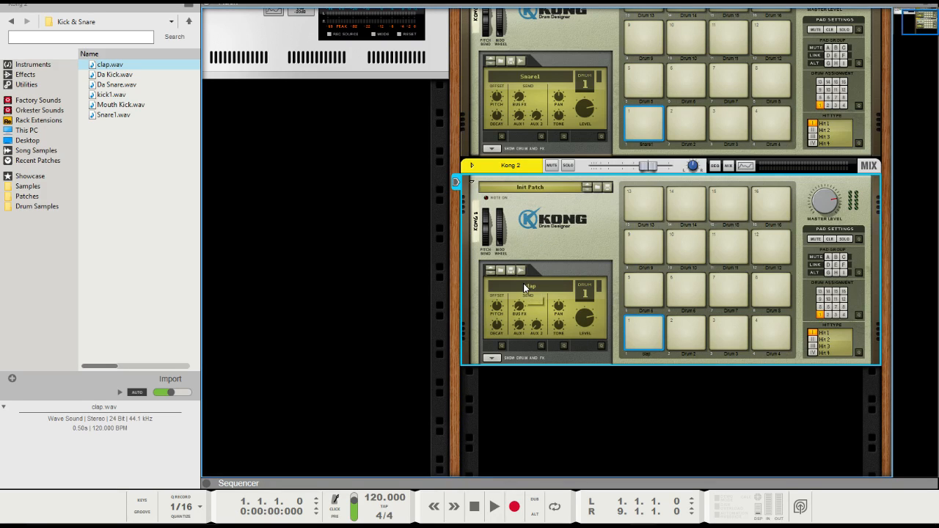
Step: Show Kong 2's drum module and effects section, insert Noise in the FX1 slot, and audition the clap
{"action": "key", "text": "F3"}
{"action": "left_click", "coordinate": [485, 359]}
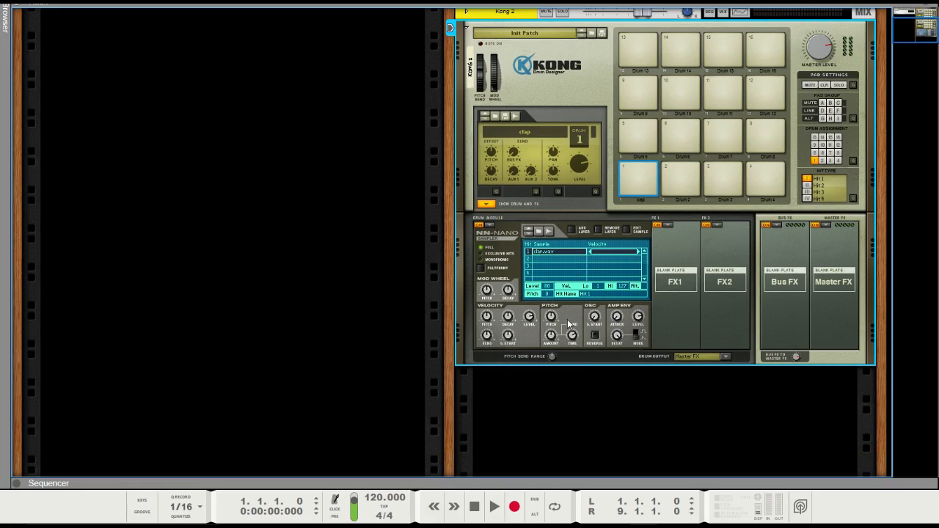
{"action": "left_click", "coordinate": [673, 229]}
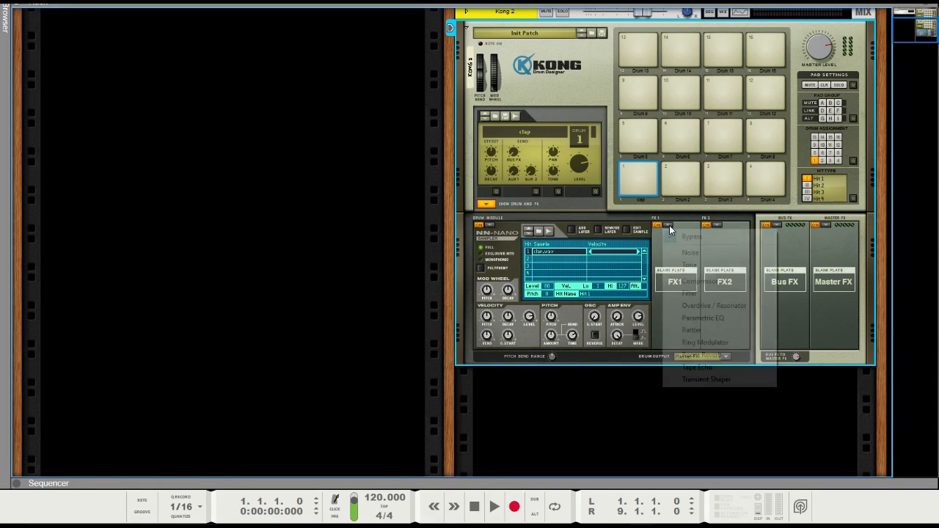
{"action": "left_click", "coordinate": [699, 253]}
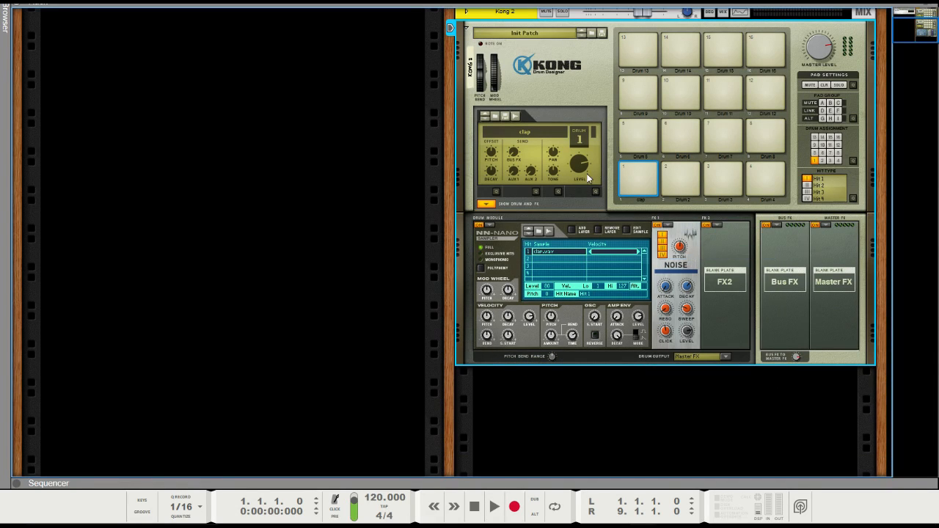
{"action": "left_click", "coordinate": [637, 178]}
{"action": "left_click", "coordinate": [641, 168]}
{"action": "left_click", "coordinate": [637, 168]}
{"action": "left_click", "coordinate": [639, 169]}
Step: Add an MClass Equalizer after Kong 2 and enable Parametric 1 with a wide low cut of -18.3 dB
{"action": "key", "text": "F3"}
{"action": "left_click", "coordinate": [52, 77]}
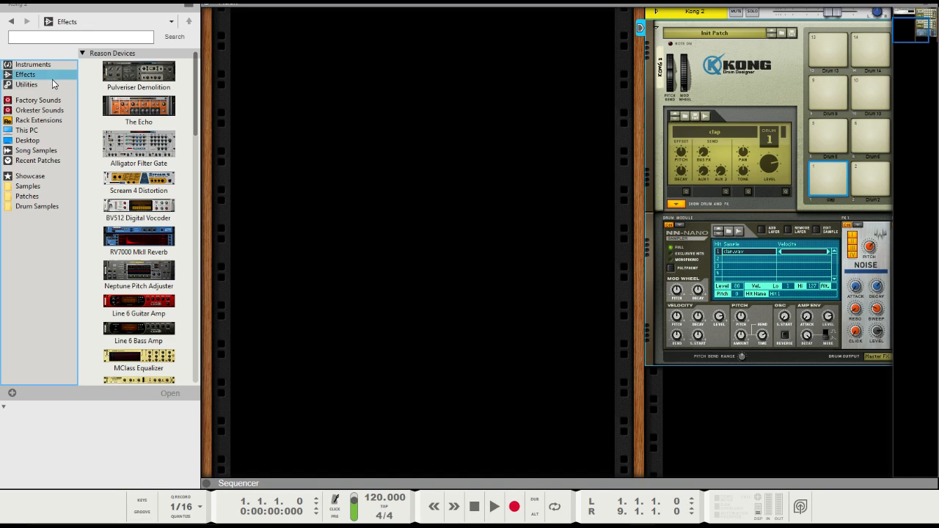
{"action": "double_click", "coordinate": [138, 358]}
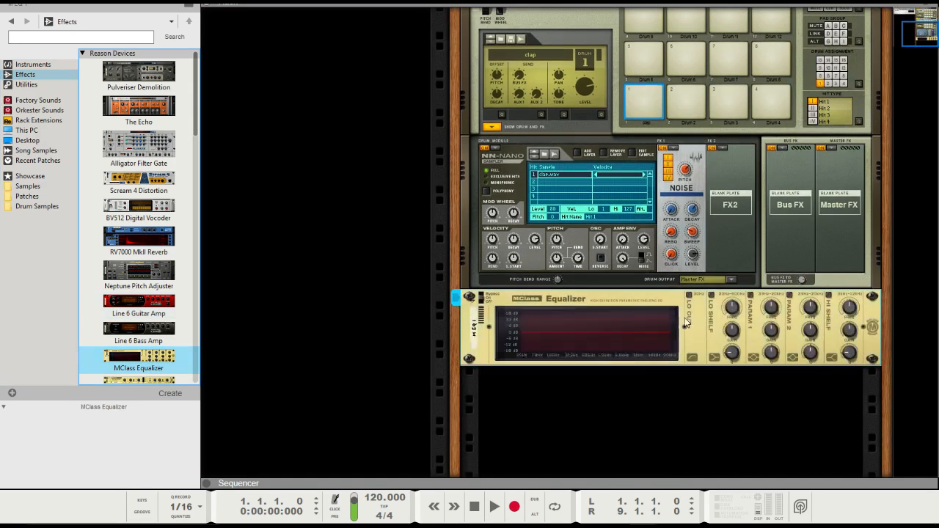
{"action": "left_click", "coordinate": [750, 295]}
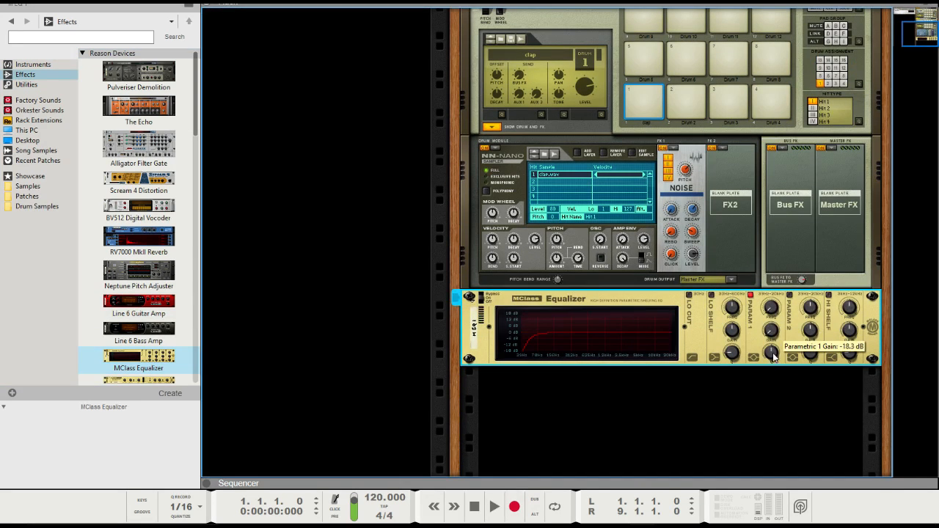
{"action": "left_click_drag", "start_coordinate": [772, 308], "coordinate": [777, 253]}
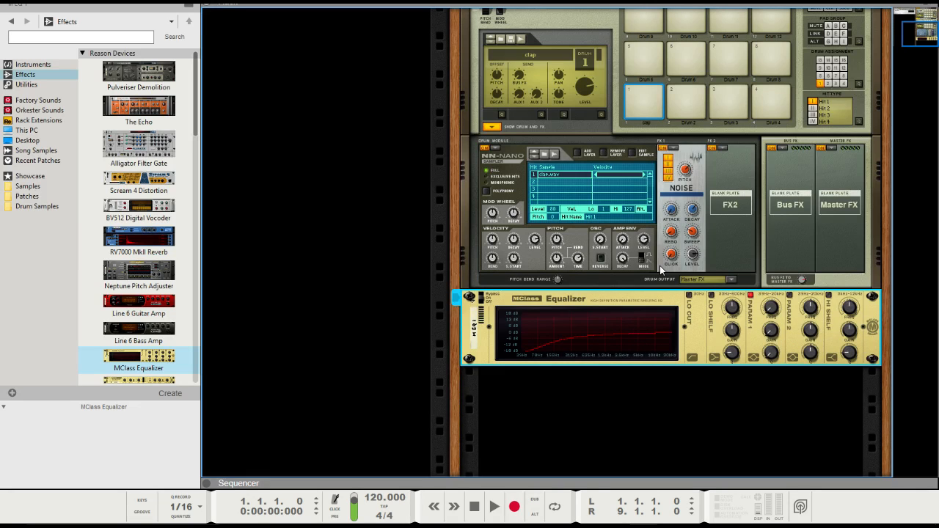
Step: Enable the equalizer's Lo Shelf band to cut more lows from the clap, auditioning the snare and clap pads for comparison
{"action": "scroll", "coordinate": [675, 277], "scroll_direction": "up", "scroll_amount": 8}
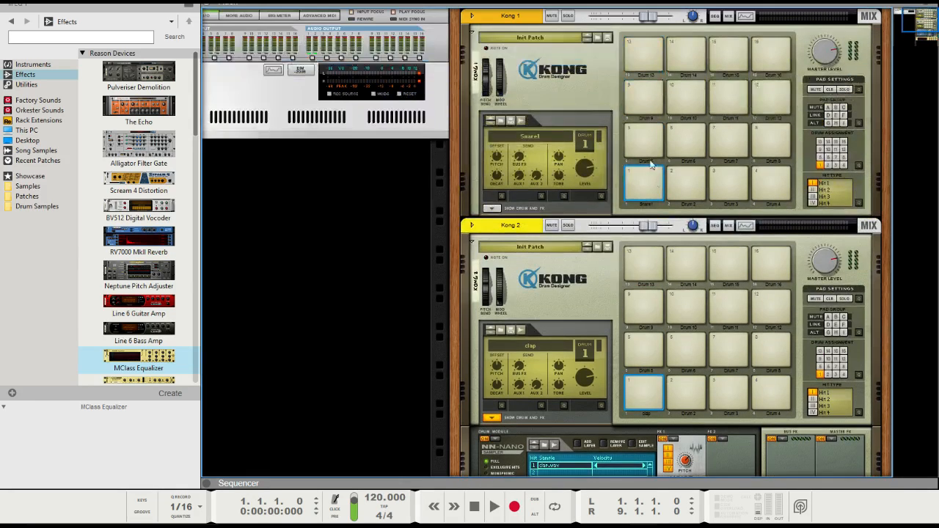
{"action": "left_click", "coordinate": [643, 174]}
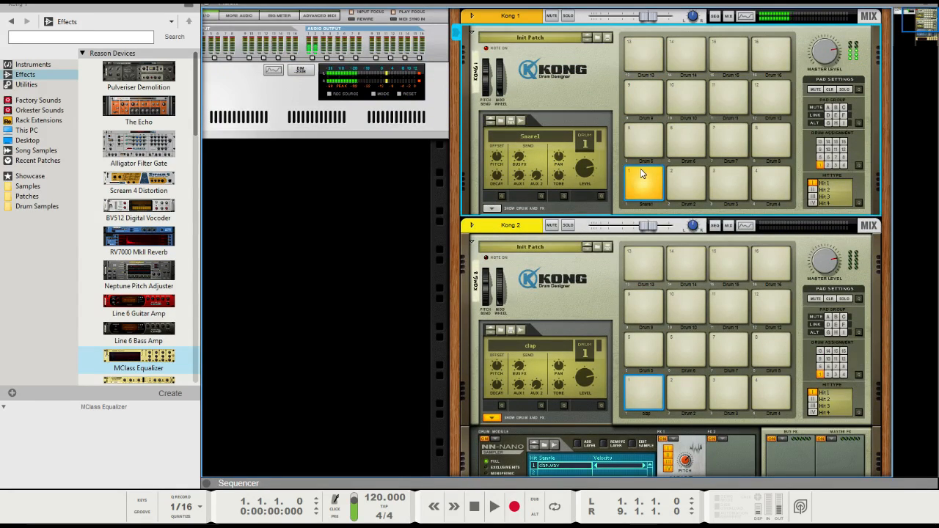
{"action": "scroll", "coordinate": [649, 232], "scroll_direction": "down", "scroll_amount": 8}
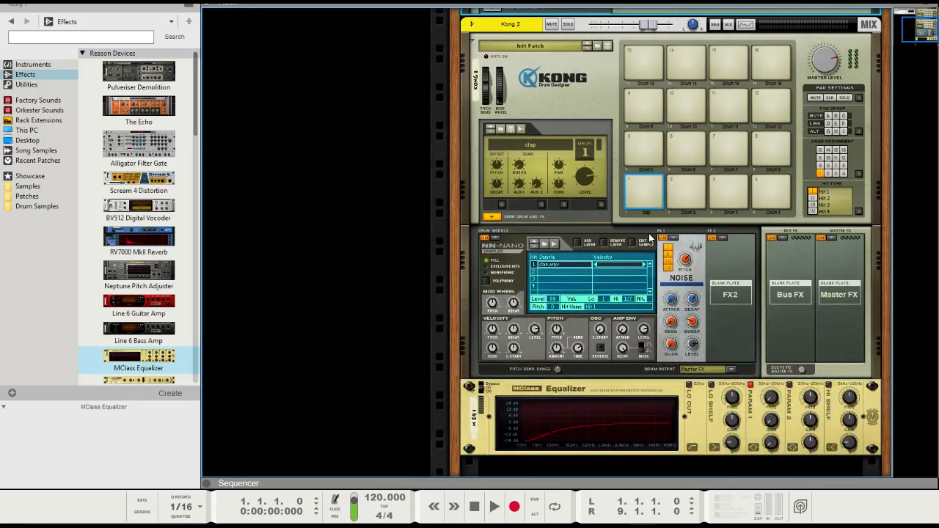
{"action": "left_click", "coordinate": [711, 386]}
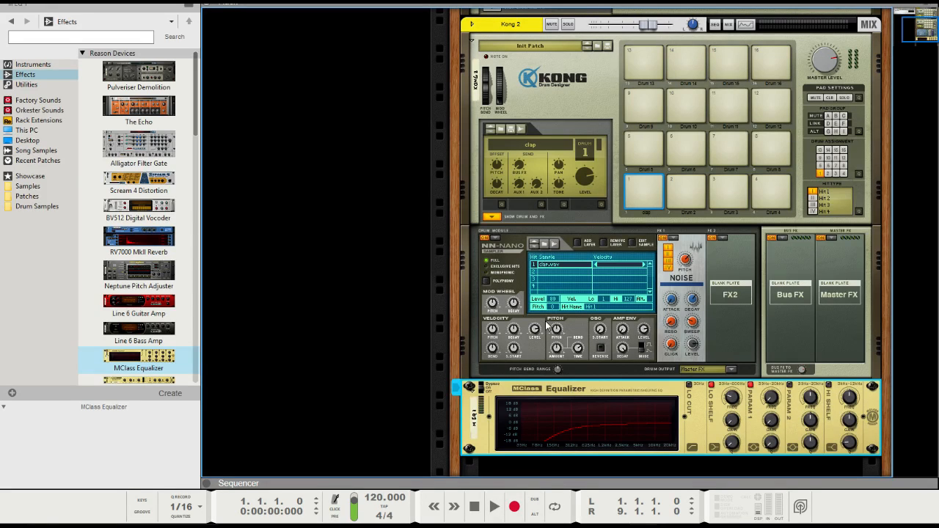
{"action": "left_click", "coordinate": [640, 183]}
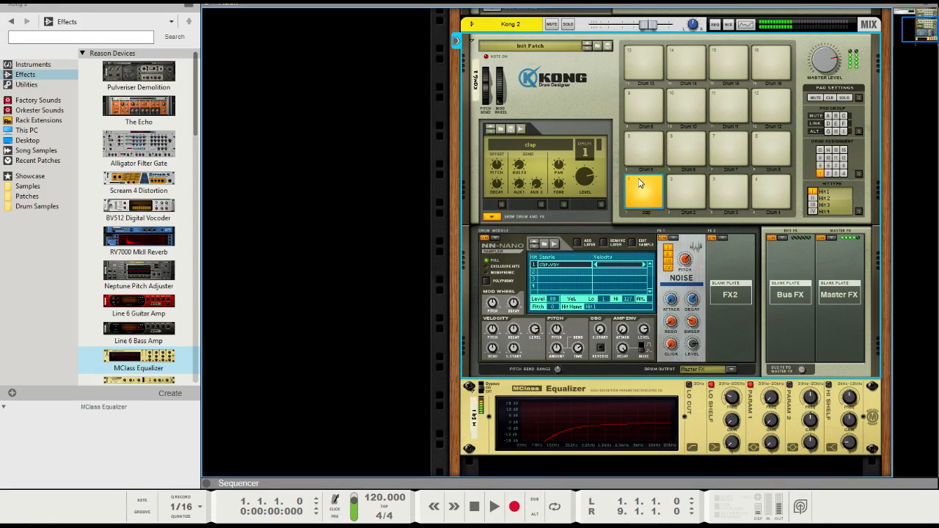
Step: Add an RV7000 MkII Reverb after the MClass Equalizer, lower its Dry-Wet mix, and audition the clap
{"action": "left_click", "coordinate": [558, 389]}
{"action": "scroll", "coordinate": [457, 290], "scroll_direction": "down", "scroll_amount": 2}
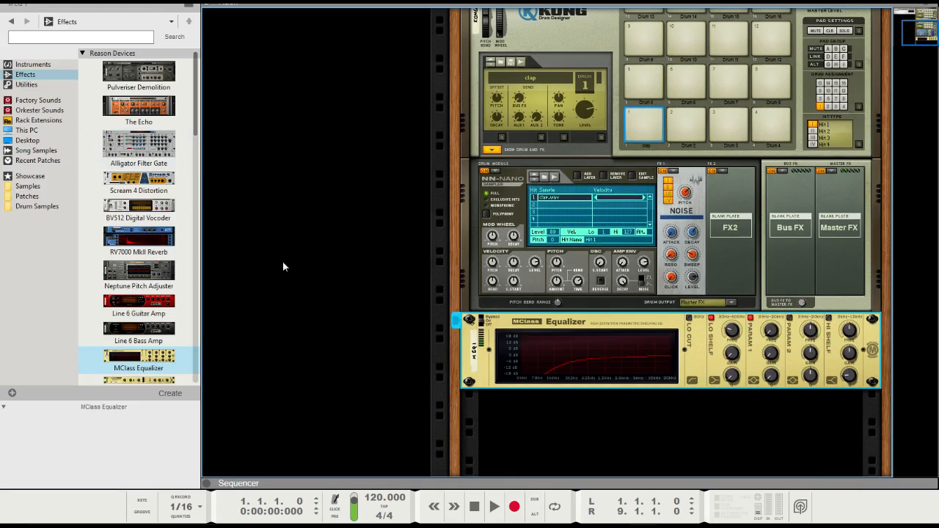
{"action": "double_click", "coordinate": [144, 238]}
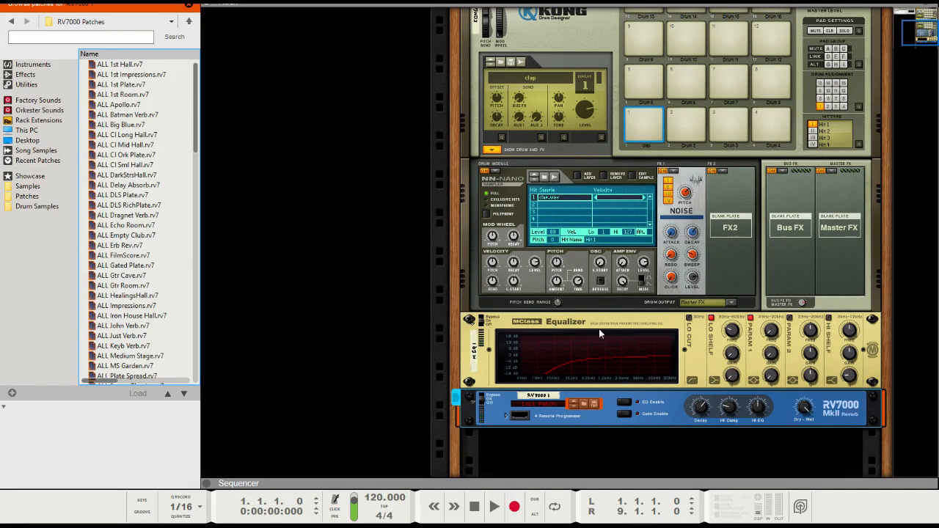
{"action": "left_click", "coordinate": [806, 425]}
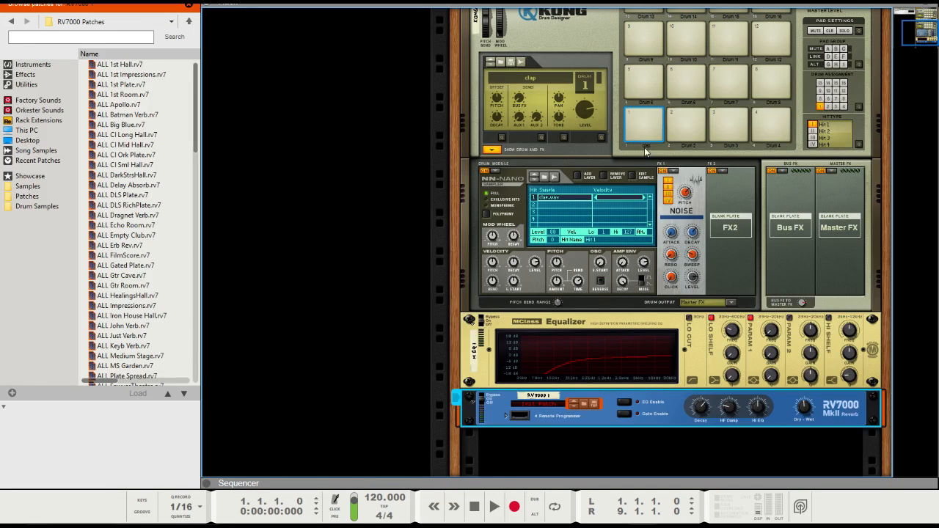
{"action": "left_click", "coordinate": [648, 117]}
Step: Enable the gate on the RV7000 MkII Reverb and audition the gated clap
{"action": "left_click", "coordinate": [806, 408]}
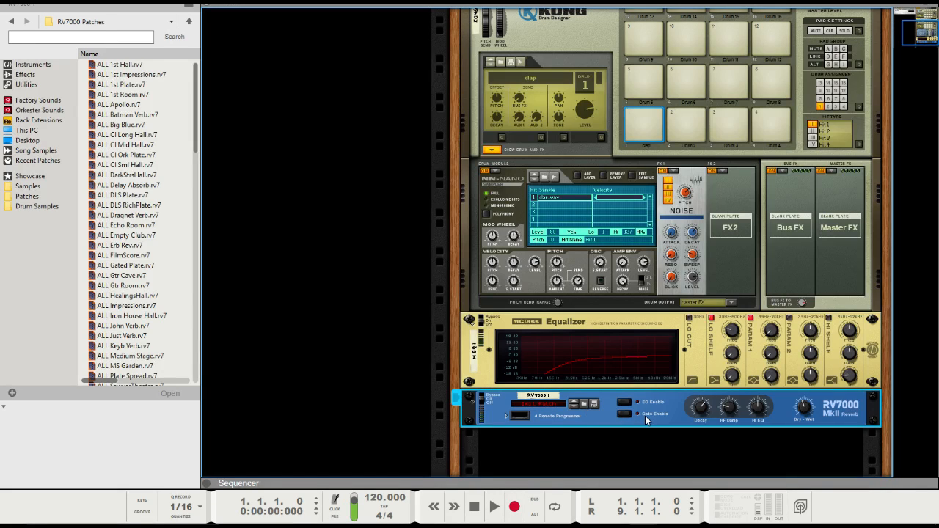
{"action": "left_click", "coordinate": [624, 414]}
{"action": "left_click", "coordinate": [649, 112]}
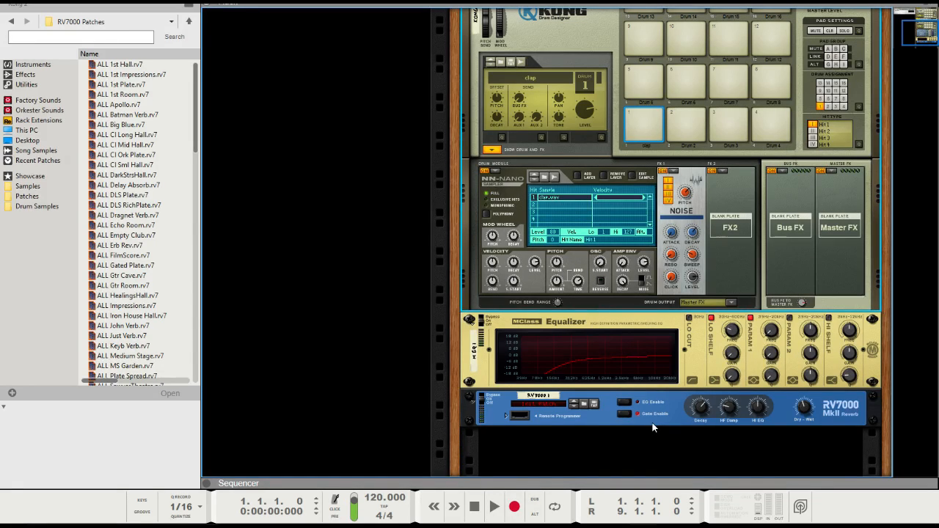
Step: Select the Kong 3 clip at 3.3.1 in the other open song, and return to the snare project's rack
{"action": "mouse_move", "coordinate": [641, 486]}
{"action": "left_click", "coordinate": [613, 500]}
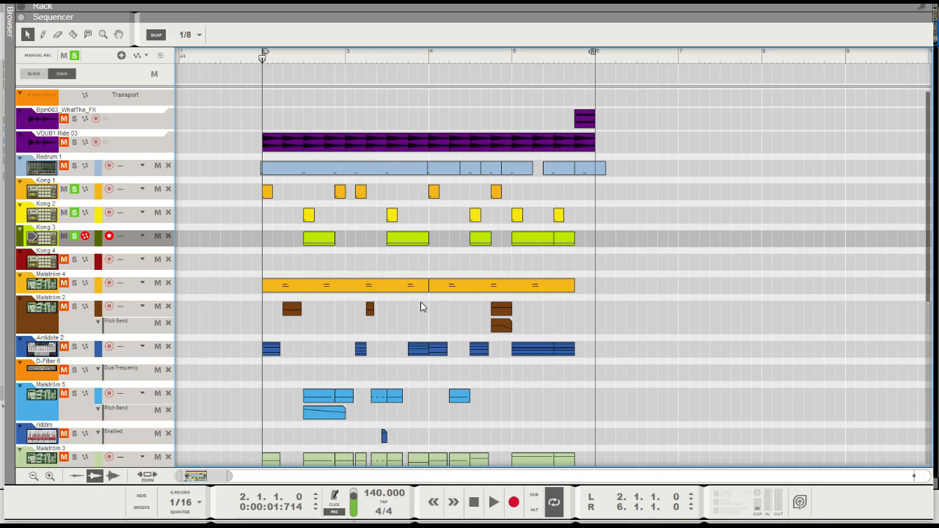
{"action": "left_click", "coordinate": [398, 237]}
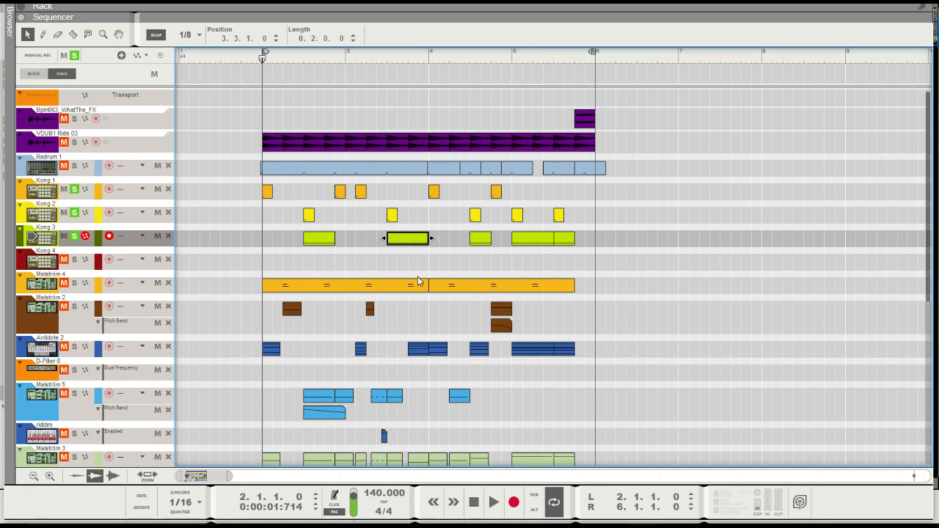
{"action": "key", "text": "alt+Tab"}
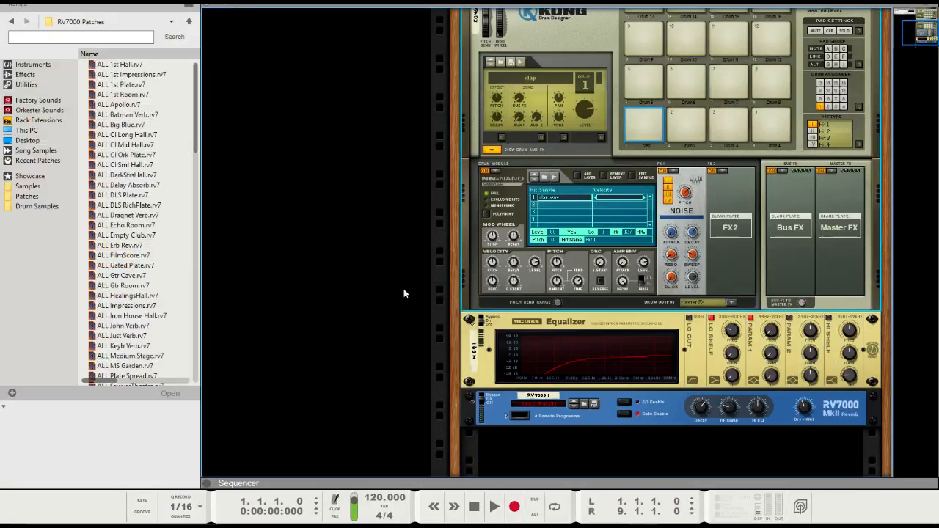
Step: Disable the RV7000's gate and add an MClass Stereo Imager after the reverb, raising its High Width to about 24
{"action": "left_click", "coordinate": [622, 415]}
{"action": "scroll", "coordinate": [664, 417], "scroll_direction": "down", "scroll_amount": 3}
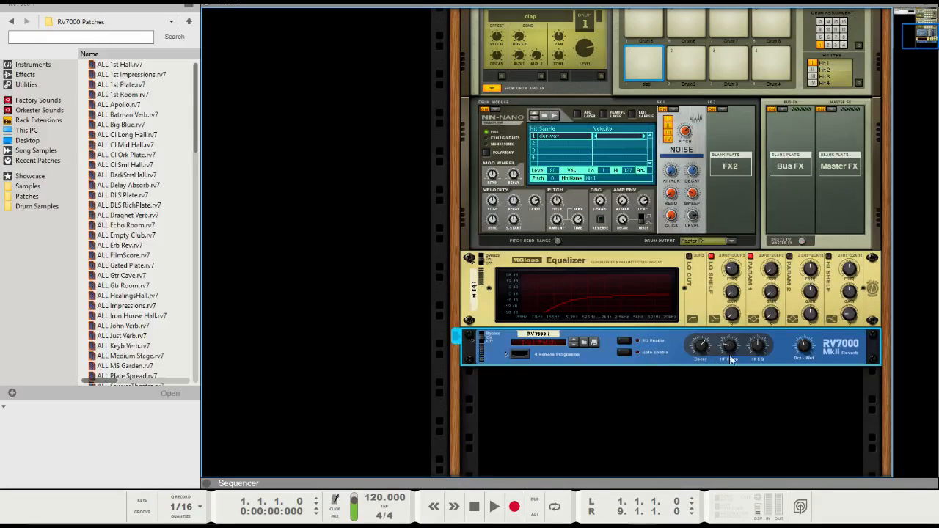
{"action": "left_click", "coordinate": [34, 76]}
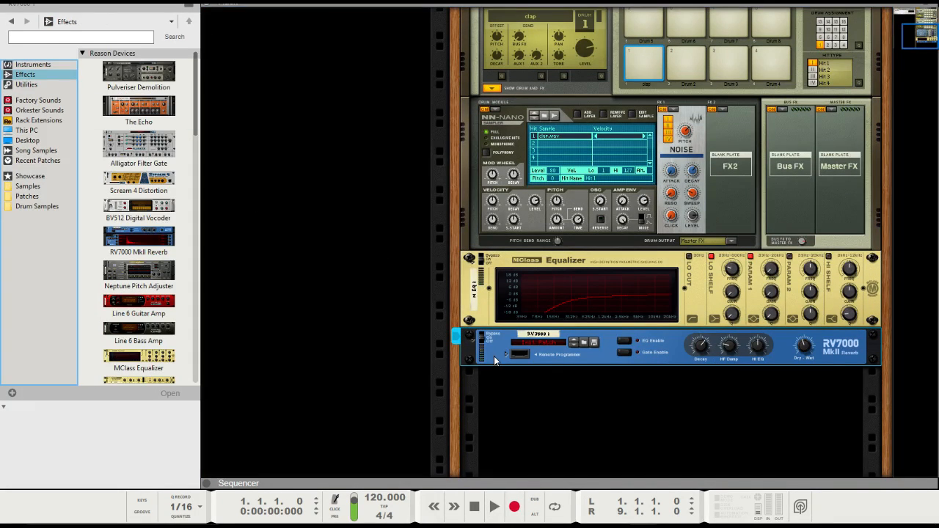
{"action": "scroll", "coordinate": [147, 308], "scroll_direction": "down", "scroll_amount": 2}
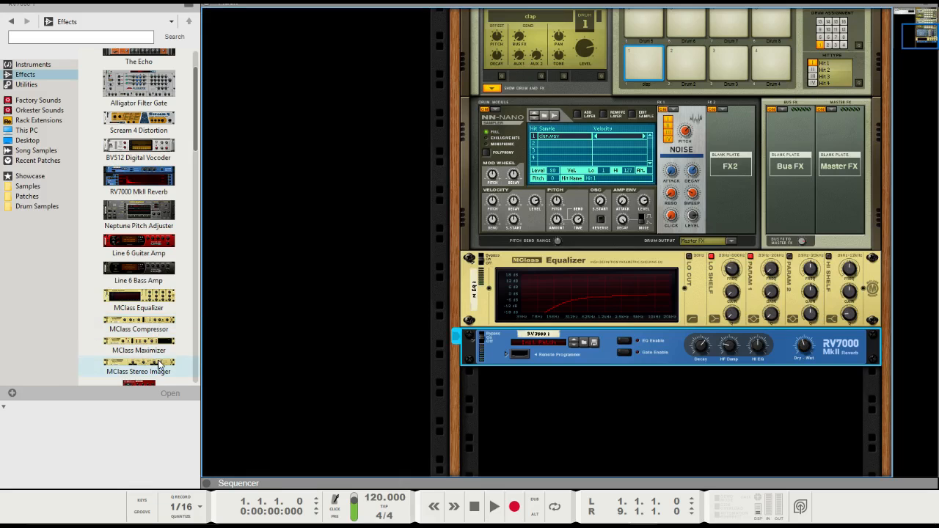
{"action": "double_click", "coordinate": [160, 371]}
{"action": "left_click_drag", "start_coordinate": [760, 391], "coordinate": [763, 383]}
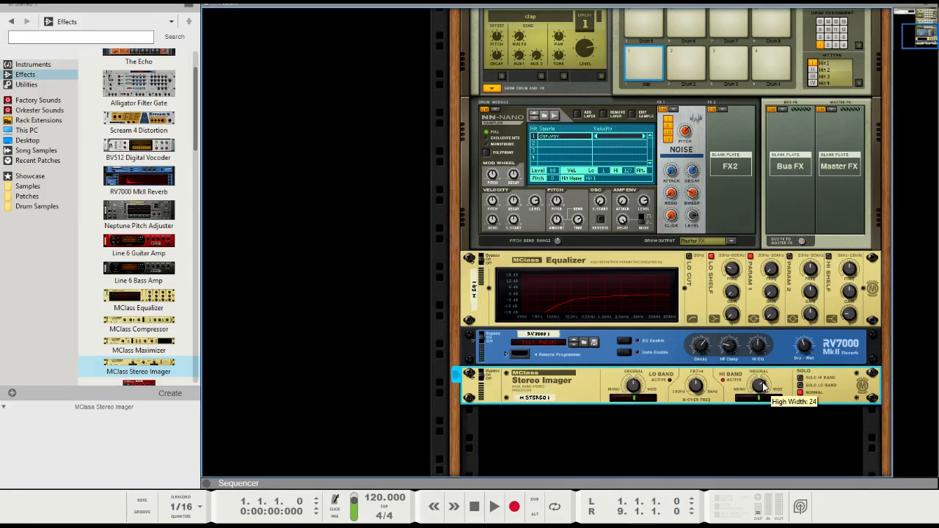
Step: Audition the clap pad on Kong 2 through the Stereo Imager
{"action": "left_click", "coordinate": [650, 51]}
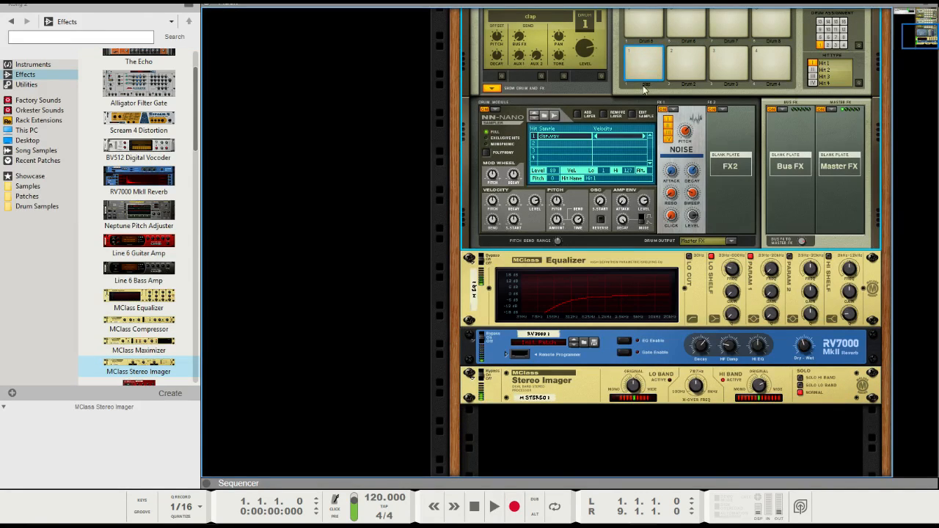
{"action": "scroll", "coordinate": [677, 169], "scroll_direction": "up", "scroll_amount": 2}
{"action": "scroll", "coordinate": [706, 364], "scroll_direction": "down", "scroll_amount": 1}
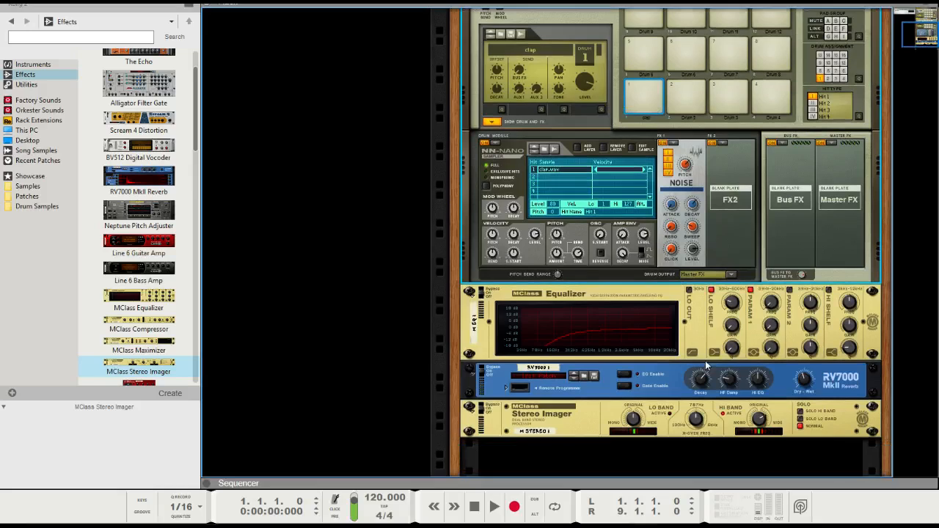
{"action": "left_click", "coordinate": [648, 68]}
{"action": "left_click", "coordinate": [648, 81]}
Step: Create a one-bar clip at bar 1 on the Kong 1 track, with a Snare1 note on its first beat
{"action": "left_click", "coordinate": [353, 186]}
{"action": "scroll", "coordinate": [357, 186], "scroll_direction": "up", "scroll_amount": 2}
{"action": "key", "text": "F3"}
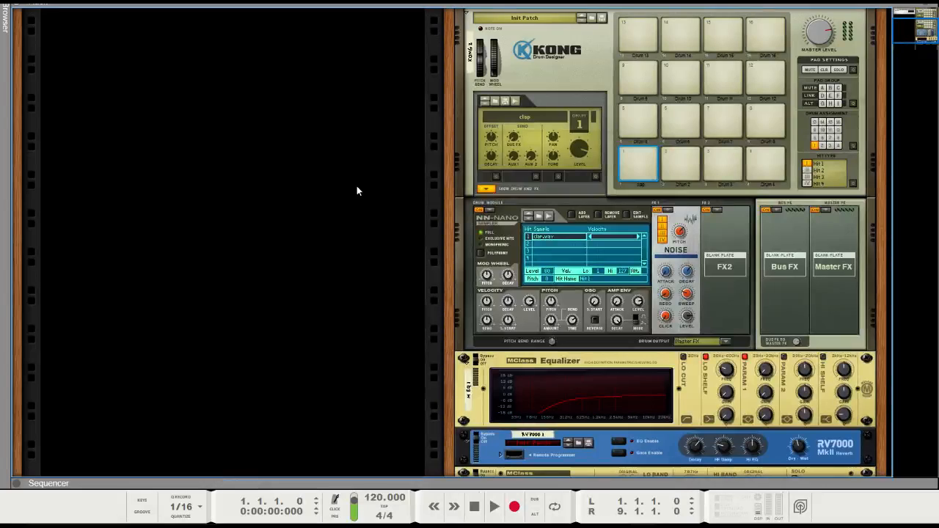
{"action": "key", "text": "F7"}
{"action": "double_click", "coordinate": [178, 114]}
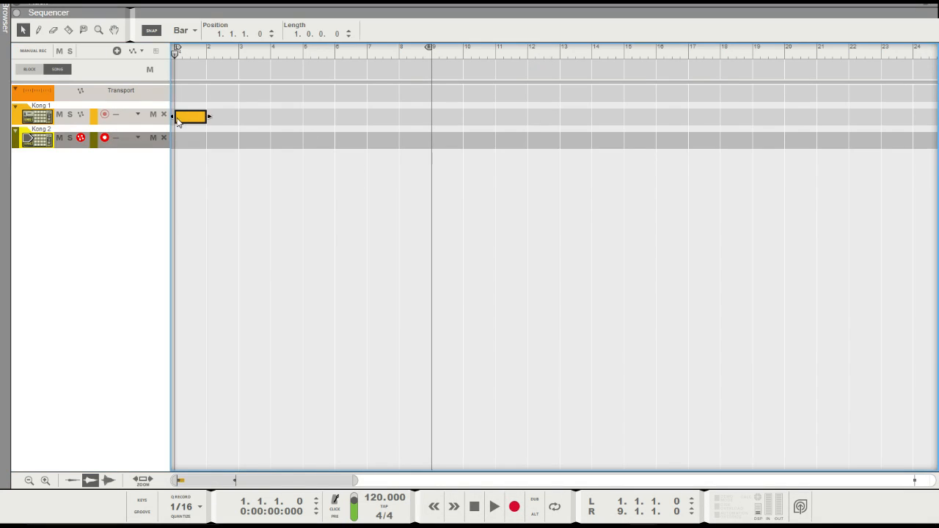
{"action": "double_click", "coordinate": [177, 114]}
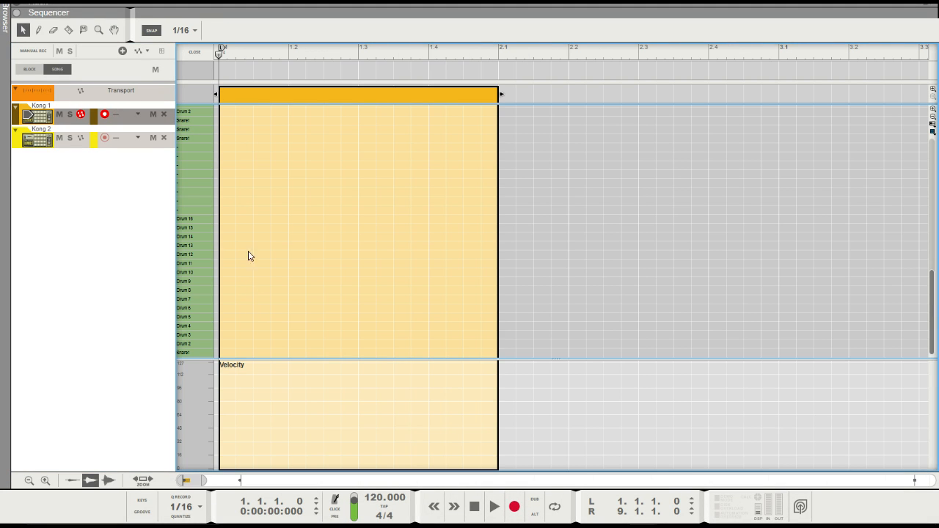
{"action": "left_click", "coordinate": [223, 352]}
{"action": "left_click", "coordinate": [194, 52]}
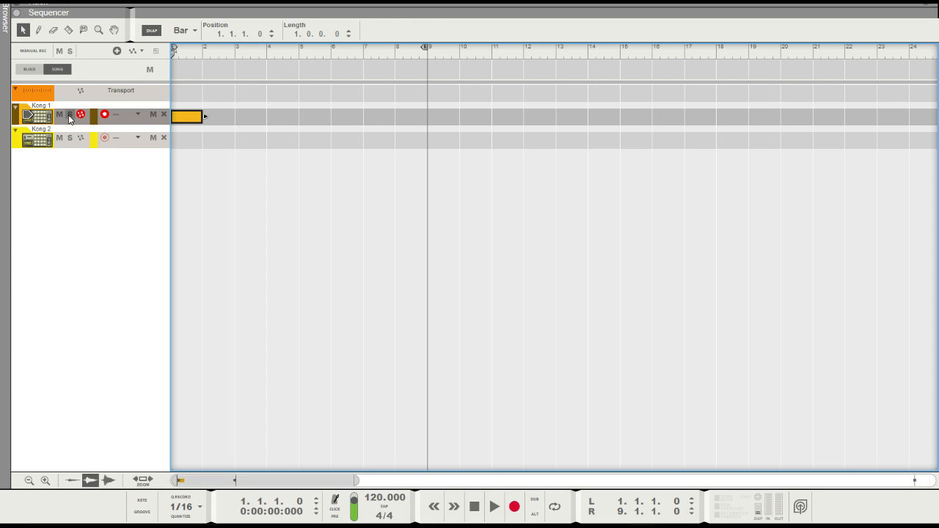
Step: Copy the Kong 1 clip to bar 1 of the Kong 2 track and play the snare and clap layers together
{"action": "left_click", "coordinate": [189, 119]}
{"action": "left_click_drag", "start_coordinate": [188, 154], "coordinate": [189, 150]}
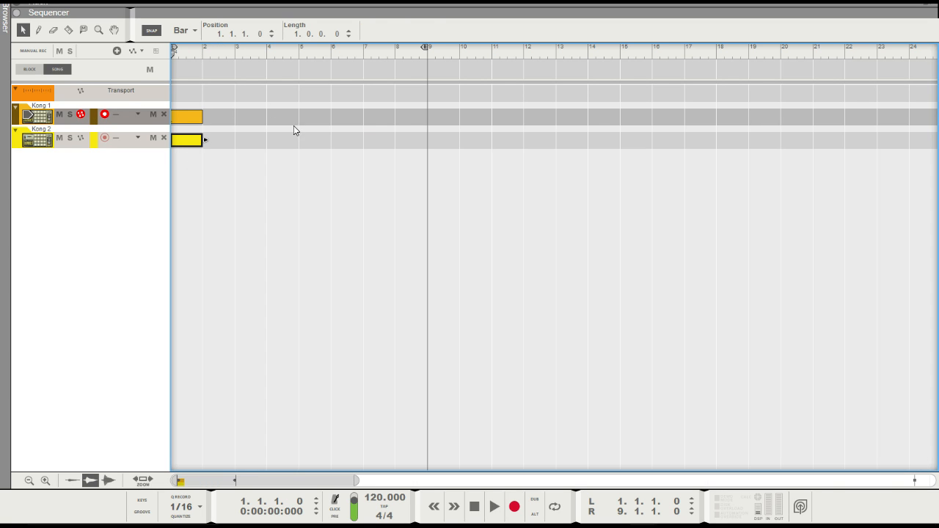
{"action": "key", "text": "space"}
{"action": "key", "text": "space"}
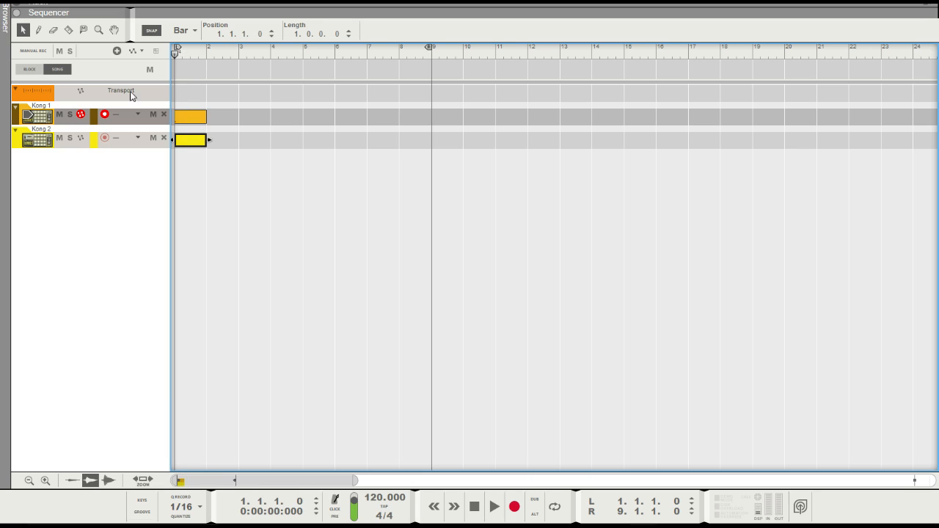
{"action": "left_click_drag", "start_coordinate": [224, 106], "coordinate": [201, 158]}
{"action": "key", "text": "space"}
{"action": "key", "text": "space"}
Step: Set snap to 1/8, shorten both Kong clips to eighth-note length, repeat them on all four beats of bar 1, and play them
{"action": "left_click", "coordinate": [183, 32]}
{"action": "left_click", "coordinate": [189, 78]}
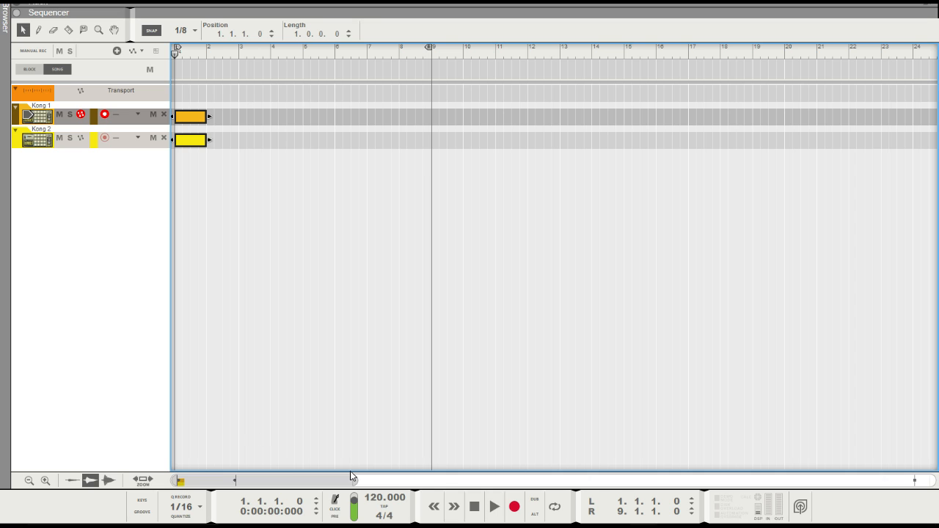
{"action": "left_click_drag", "start_coordinate": [354, 481], "coordinate": [269, 242]}
{"action": "left_click_drag", "start_coordinate": [275, 149], "coordinate": [282, 195]}
{"action": "key", "text": "space"}
{"action": "key", "text": "space"}
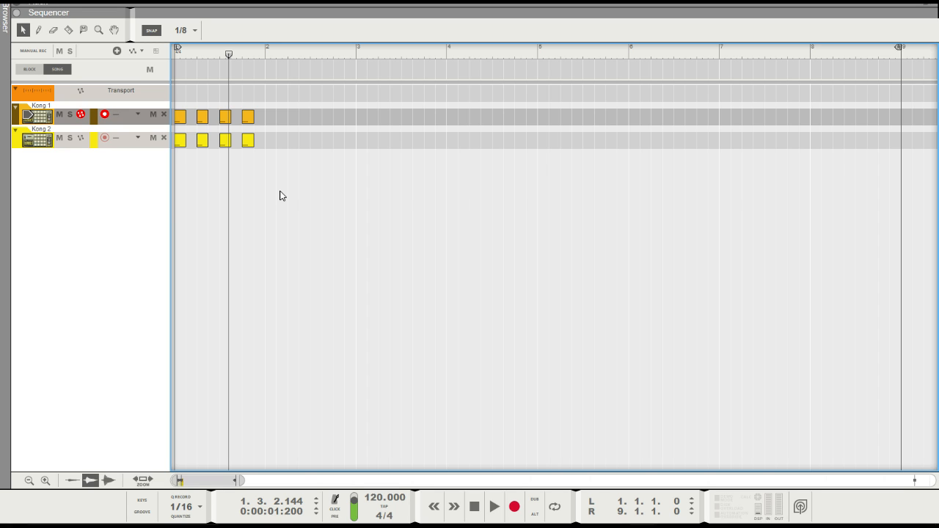
Step: Return the playhead to bar 1 and copy the last Kong 2 clip to bar 10
{"action": "left_click", "coordinate": [177, 54]}
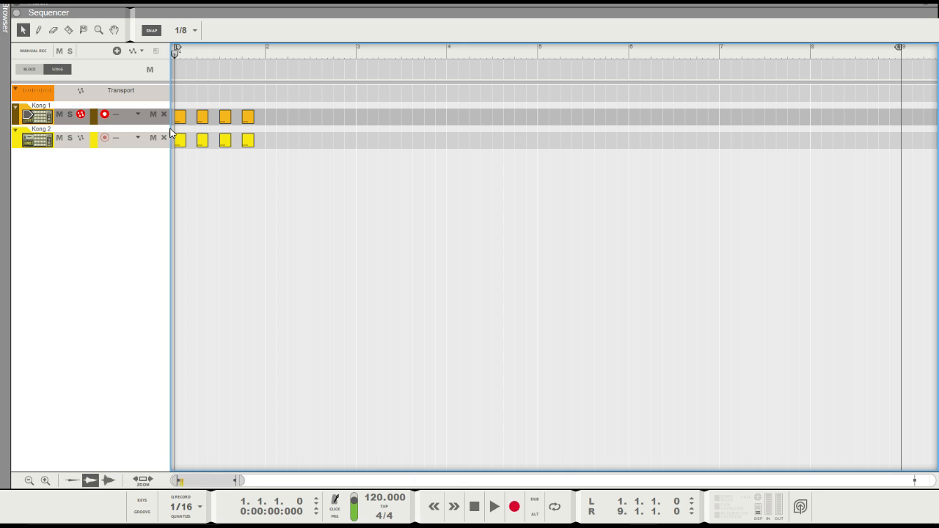
{"action": "left_click_drag", "start_coordinate": [239, 481], "coordinate": [303, 481]}
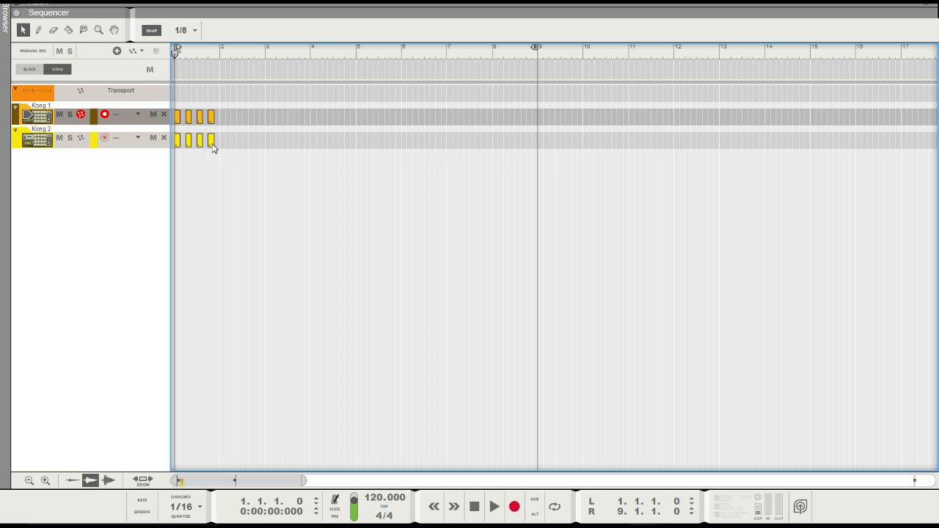
{"action": "left_click_drag", "start_coordinate": [212, 147], "coordinate": [588, 155]}
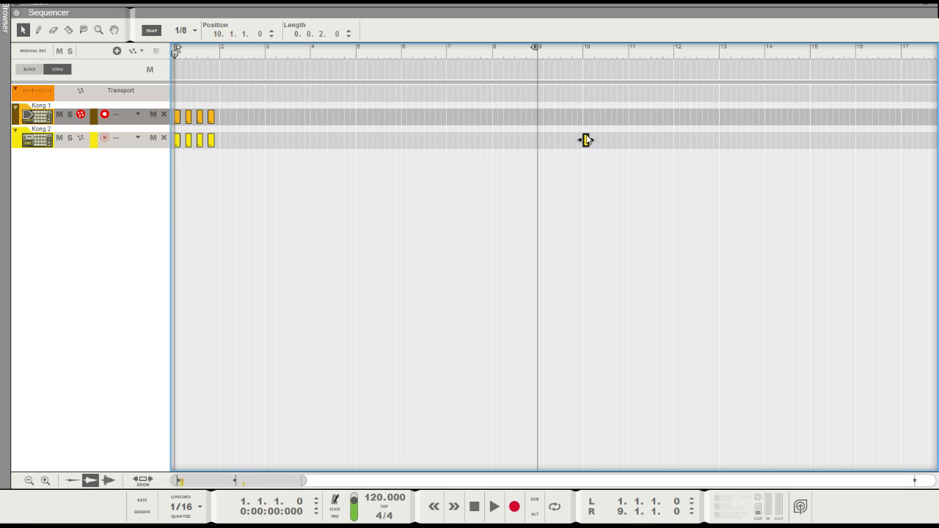
Step: Set the loop locators from bar 10 to bar 11 and play the isolated Kong 2 clip
{"action": "left_click", "coordinate": [585, 48], "text": "ctrl"}
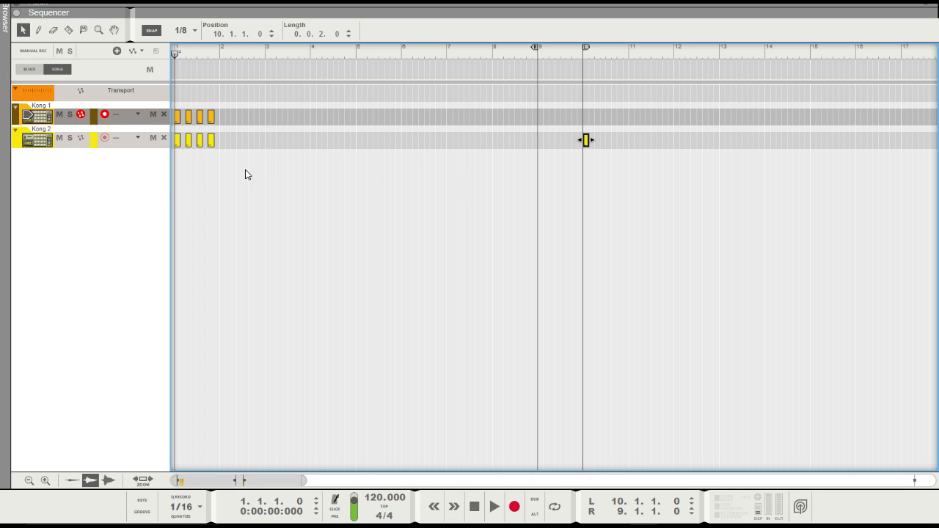
{"action": "left_click", "coordinate": [629, 55], "text": "ctrl"}
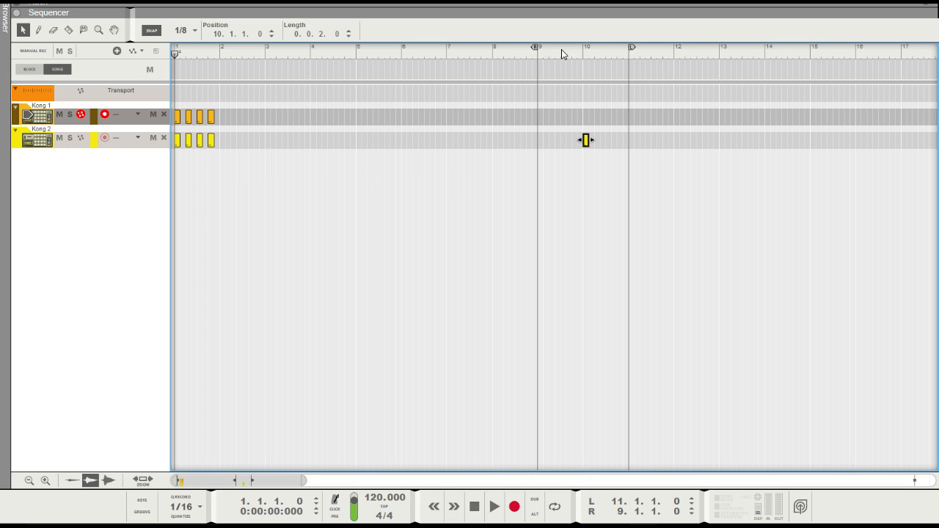
{"action": "left_click", "coordinate": [583, 51], "text": "ctrl"}
{"action": "left_click", "coordinate": [626, 50], "text": "alt"}
{"action": "left_click", "coordinate": [584, 55]}
{"action": "key", "text": "space"}
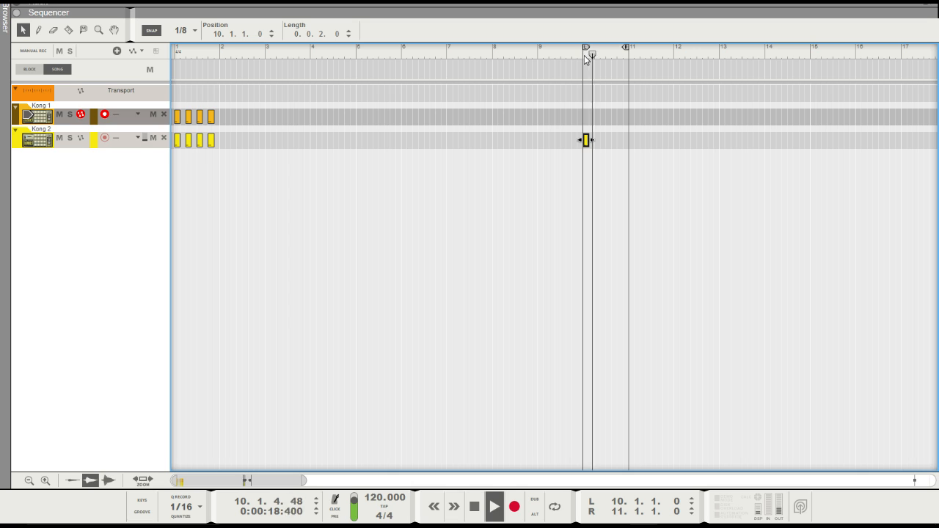
{"action": "key", "text": "space"}
{"action": "left_click", "coordinate": [608, 110]}
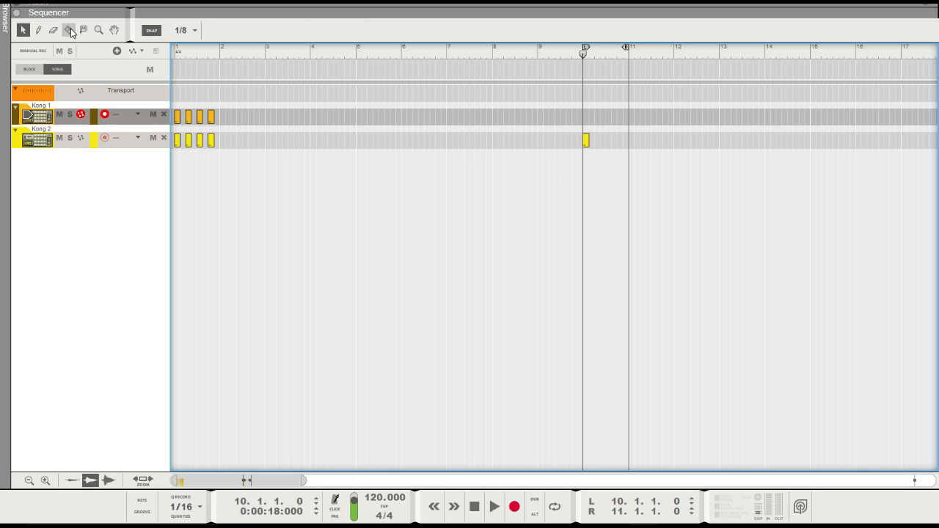
Step: Export the loop as the audio file Document 7.wav on the Desktop, at 44,100 Hz and 24-bit depth
{"action": "left_click", "coordinate": [28, 2]}
{"action": "left_click", "coordinate": [596, 146]}
{"action": "left_click", "coordinate": [13, 2]}
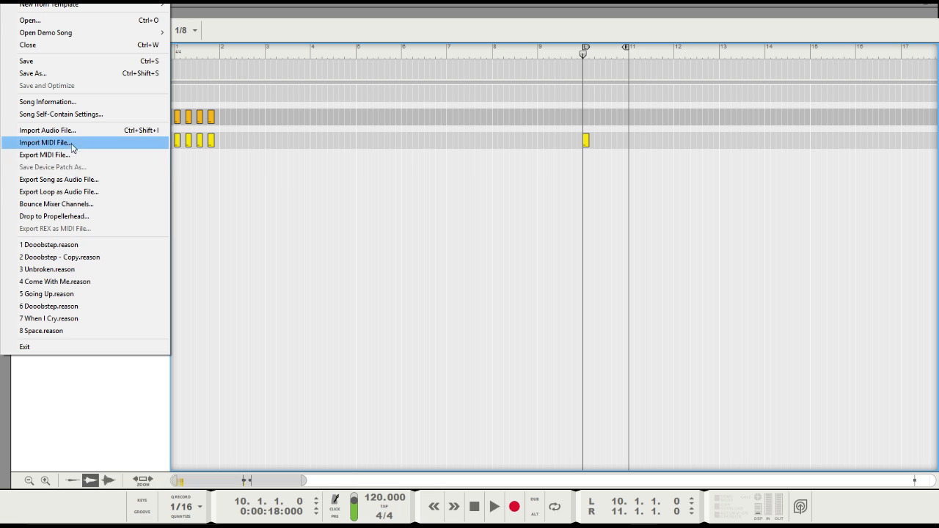
{"action": "left_click", "coordinate": [94, 192]}
{"action": "left_click", "coordinate": [134, 179]}
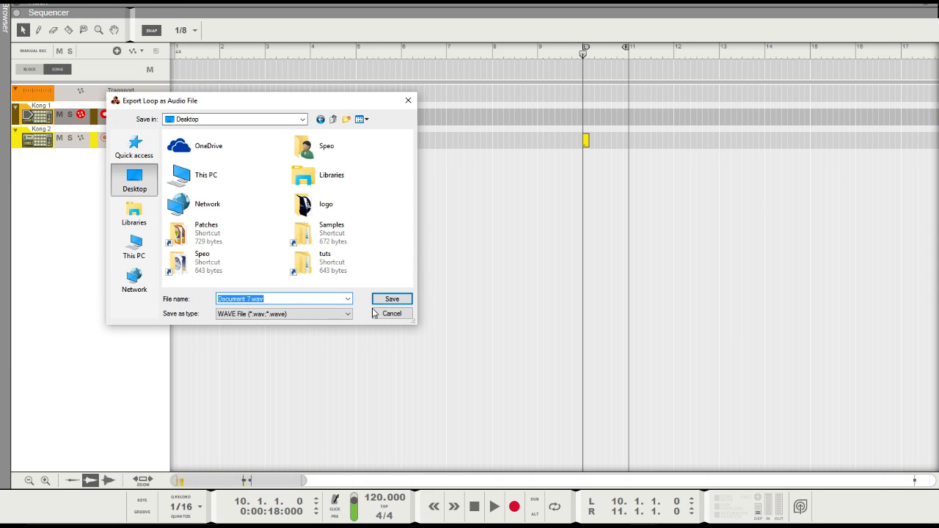
{"action": "left_click", "coordinate": [392, 299]}
{"action": "left_click", "coordinate": [462, 249]}
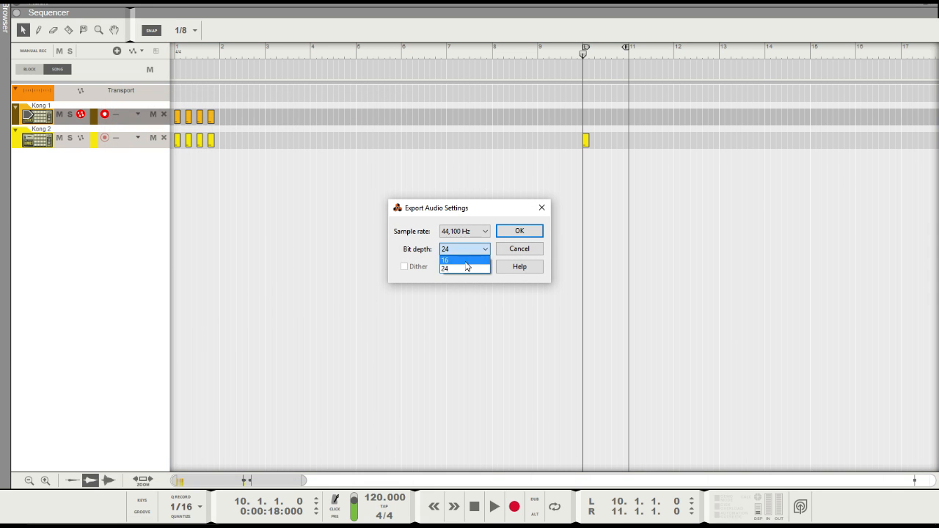
{"action": "left_click", "coordinate": [452, 267]}
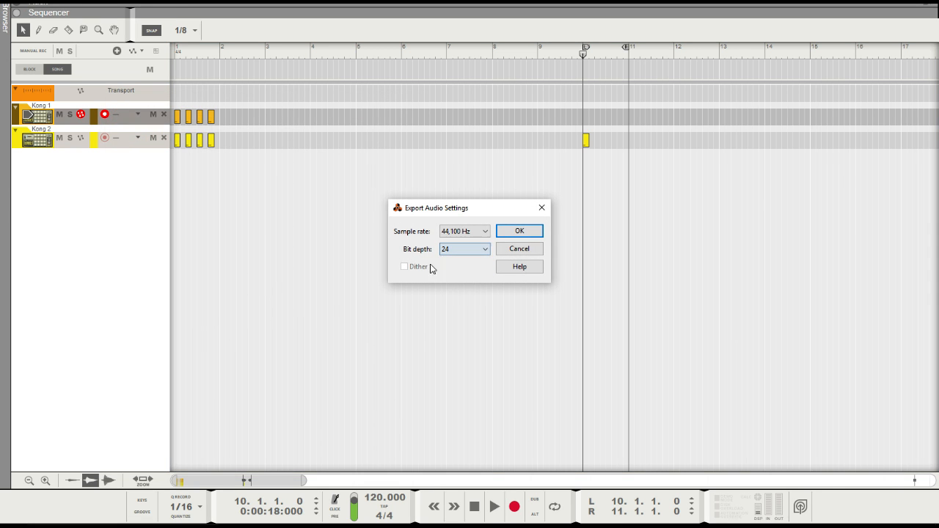
{"action": "left_click", "coordinate": [510, 235]}
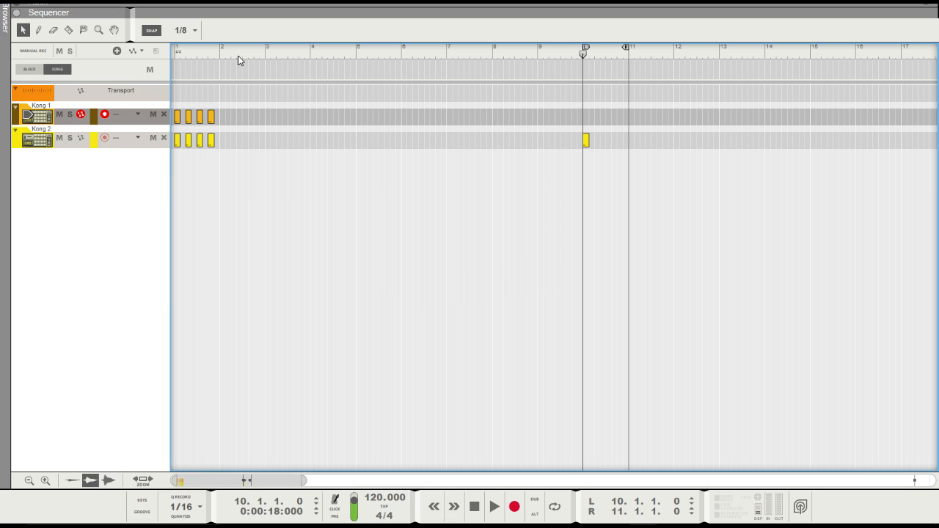
Step: Select the Kong 2 track and review its clap device and effect chain in the rack
{"action": "left_click", "coordinate": [107, 145]}
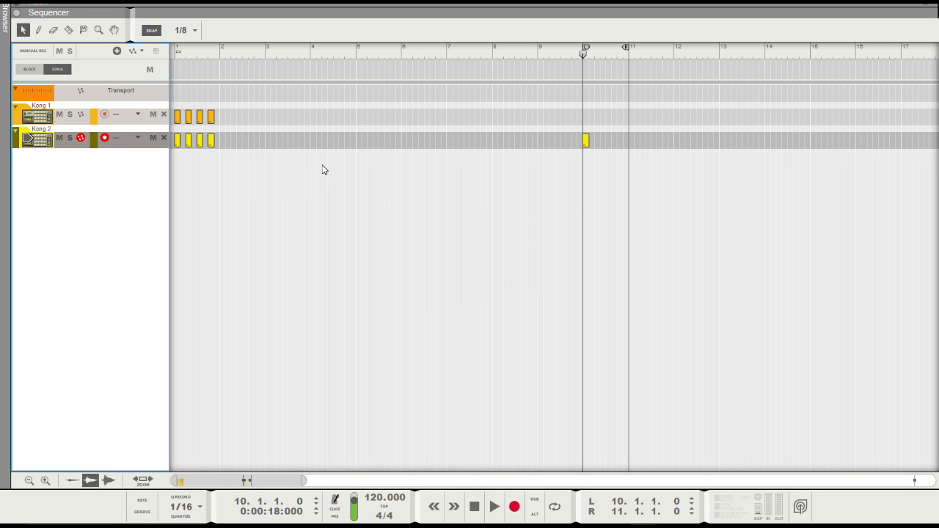
{"action": "key", "text": "F6"}
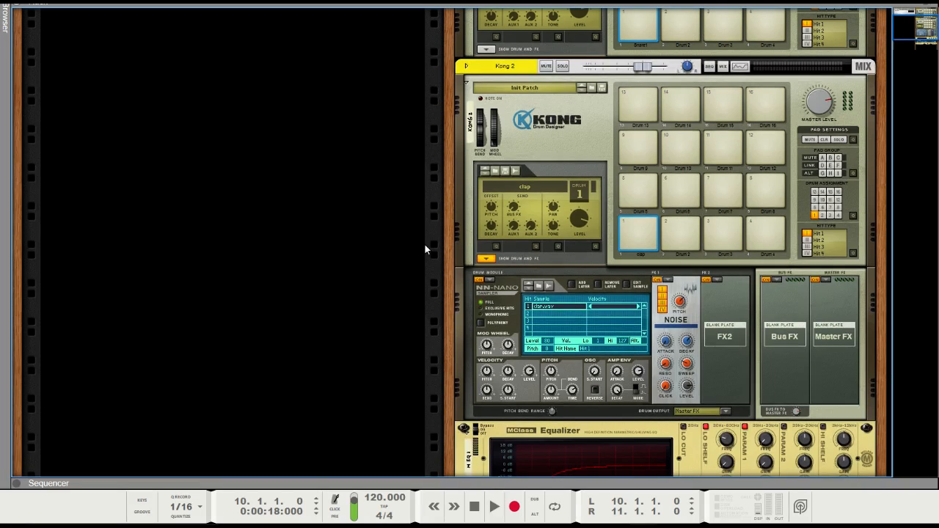
{"action": "scroll", "coordinate": [424, 243], "scroll_direction": "up", "scroll_amount": 1}
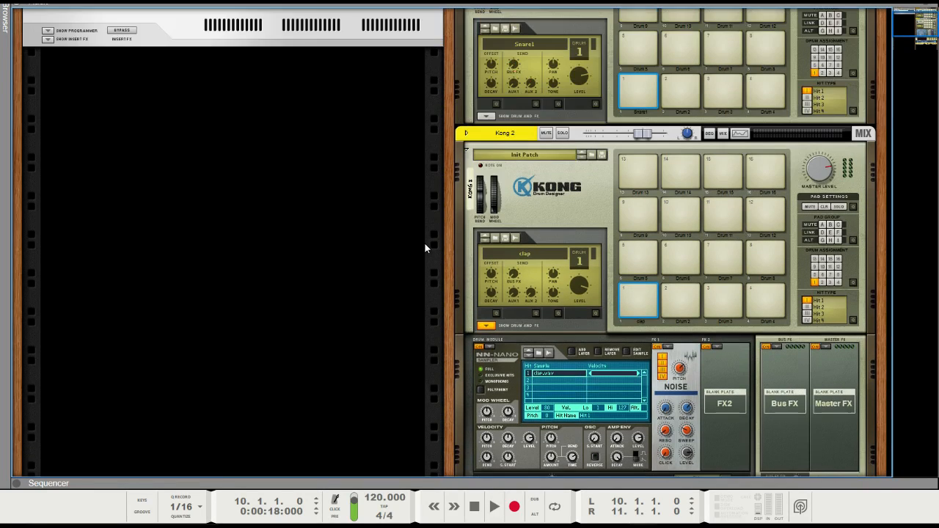
{"action": "scroll", "coordinate": [411, 231], "scroll_direction": "down", "scroll_amount": 1}
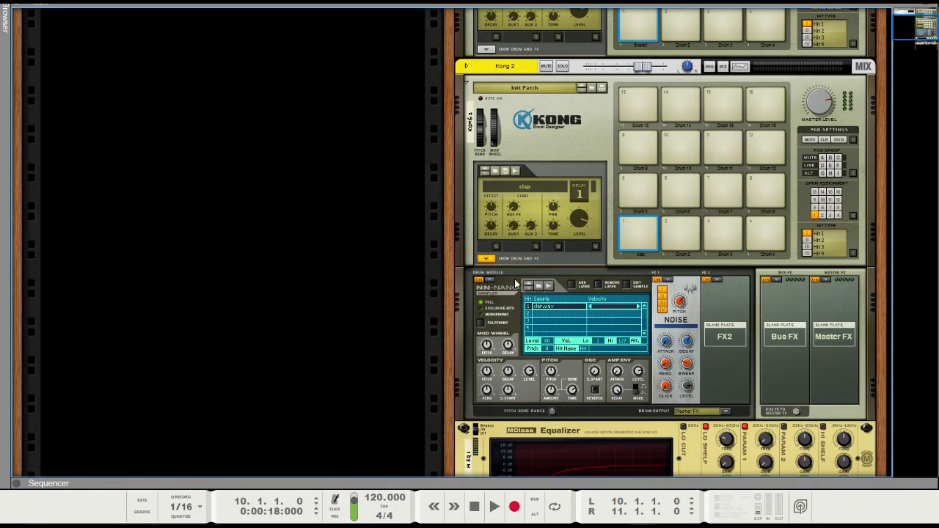
{"action": "scroll", "coordinate": [473, 220], "scroll_direction": "up", "scroll_amount": 1}
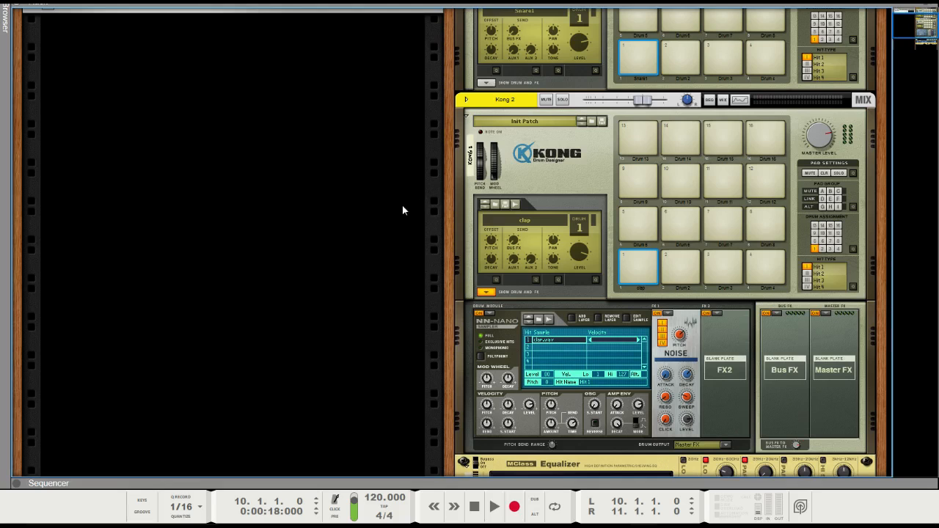
{"action": "left_click", "coordinate": [463, 192]}
{"action": "scroll", "coordinate": [380, 222], "scroll_direction": "up", "scroll_amount": 1}
{"action": "scroll", "coordinate": [436, 242], "scroll_direction": "down", "scroll_amount": 1}
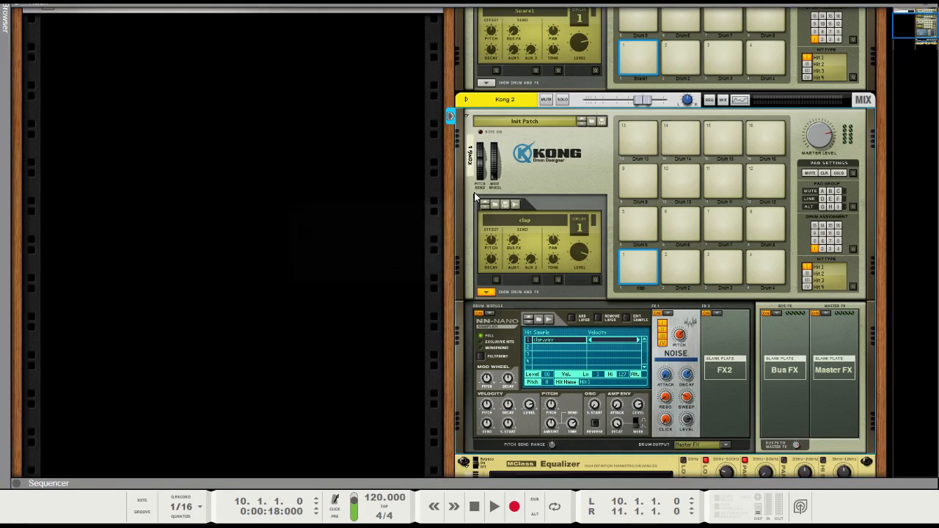
Step: Delete the existing Kong 2 device and create a fresh Kong drum designer below Kong 1
{"action": "key", "text": "Delete"}
{"action": "key", "text": "F3"}
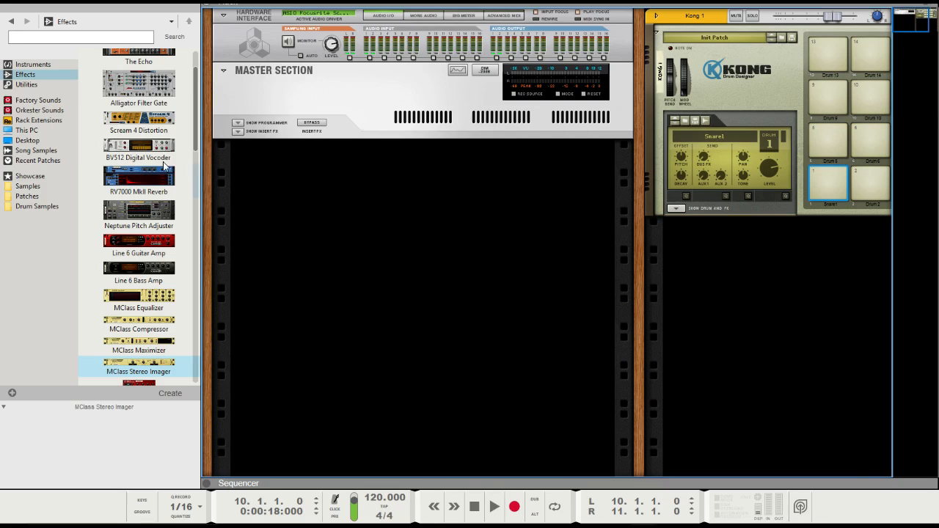
{"action": "left_click", "coordinate": [52, 65]}
{"action": "left_click_drag", "start_coordinate": [138, 78], "coordinate": [632, 315]}
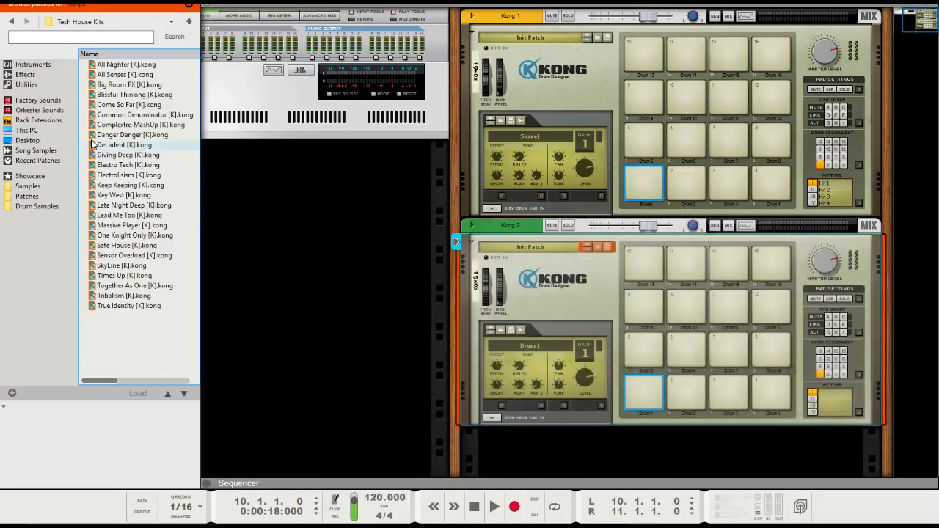
Step: Load Document 7.wav from the Desktop into drum 1 of the new Kong and show its drum and effects modules
{"action": "left_click", "coordinate": [503, 332]}
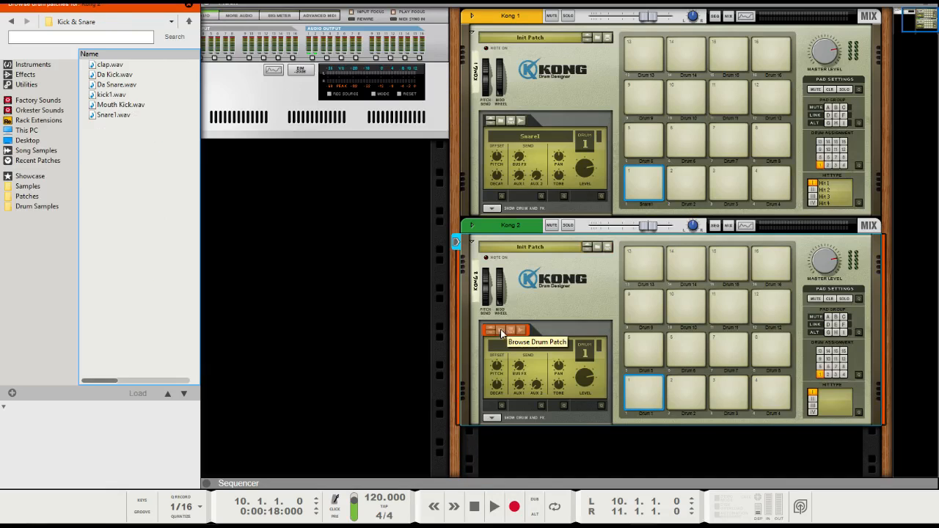
{"action": "left_click", "coordinate": [27, 141]}
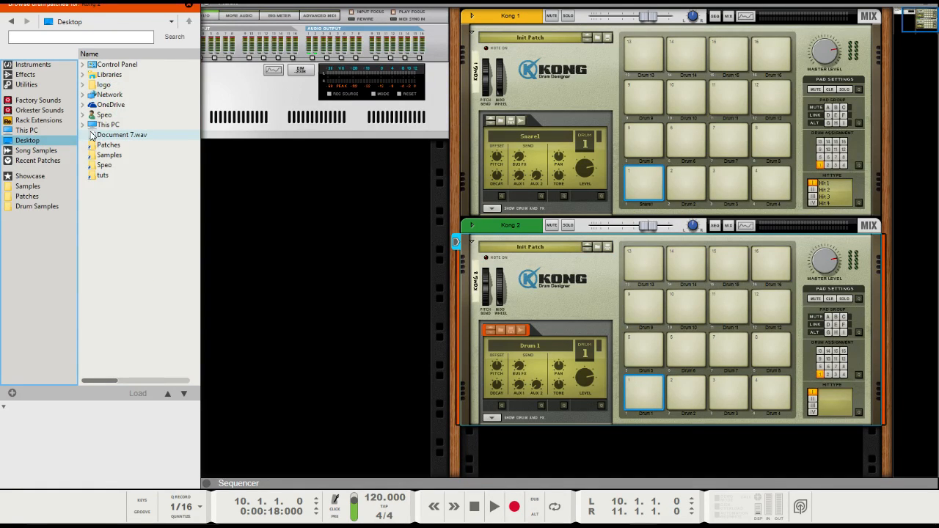
{"action": "left_click_drag", "start_coordinate": [97, 135], "coordinate": [659, 383]}
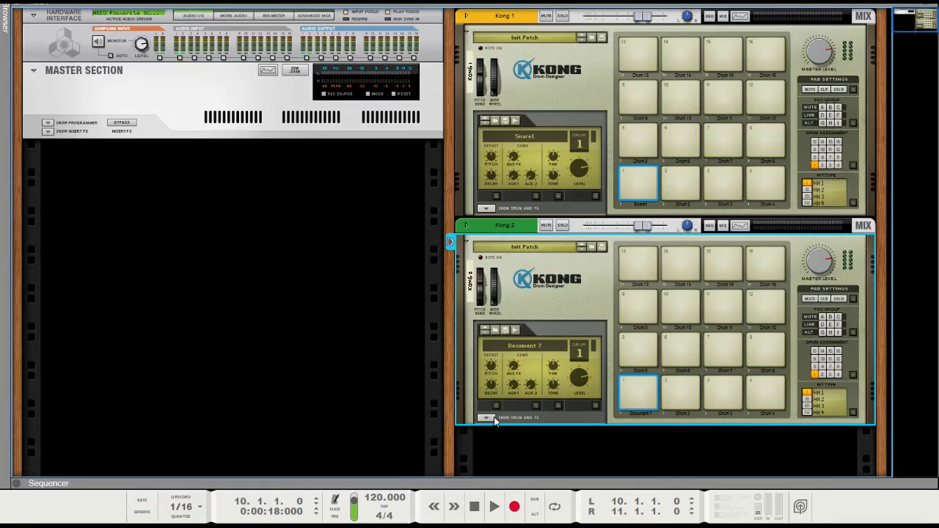
{"action": "left_click", "coordinate": [494, 417]}
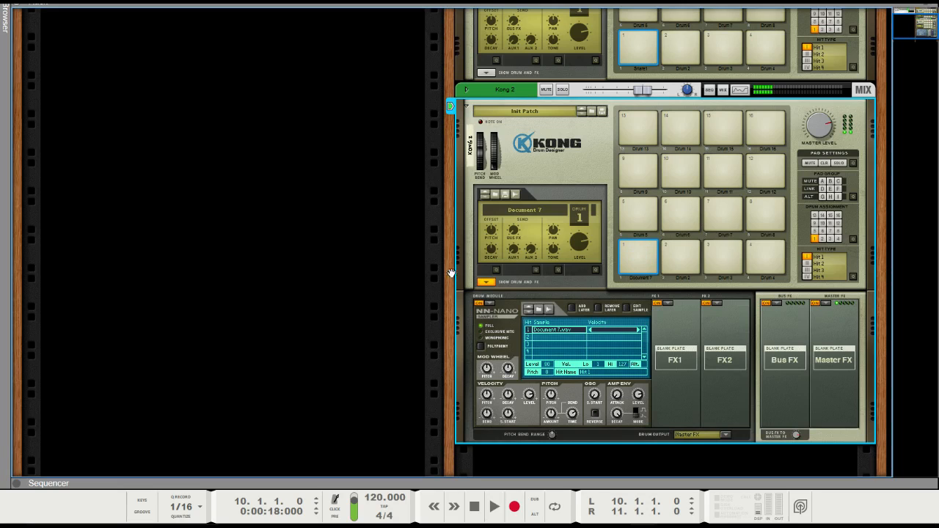
{"action": "scroll", "coordinate": [630, 380], "scroll_direction": "down", "scroll_amount": 1}
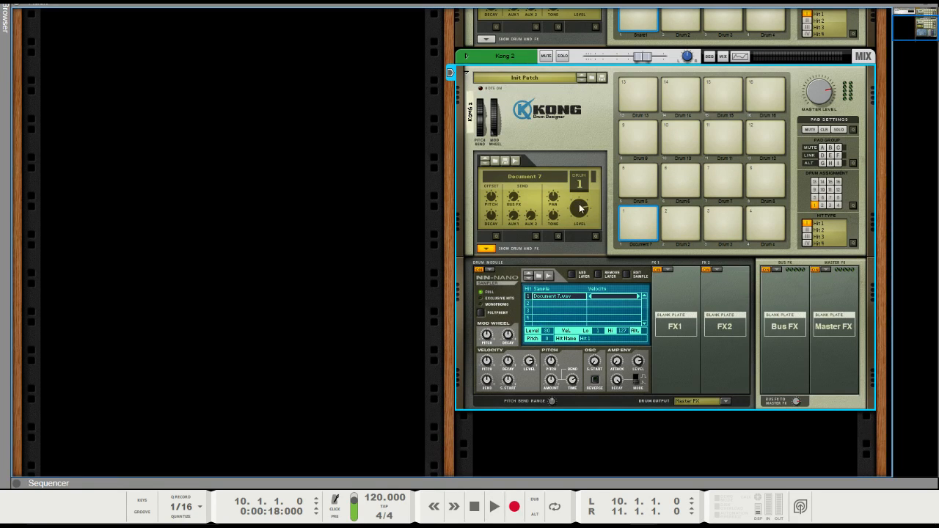
Step: Raise the Kong 2 channel level slightly and set the sample's amp envelope decay to 0.2 ms, auditioning pad 1
{"action": "left_click_drag", "start_coordinate": [643, 57], "coordinate": [647, 57]}
{"action": "left_click", "coordinate": [640, 388]}
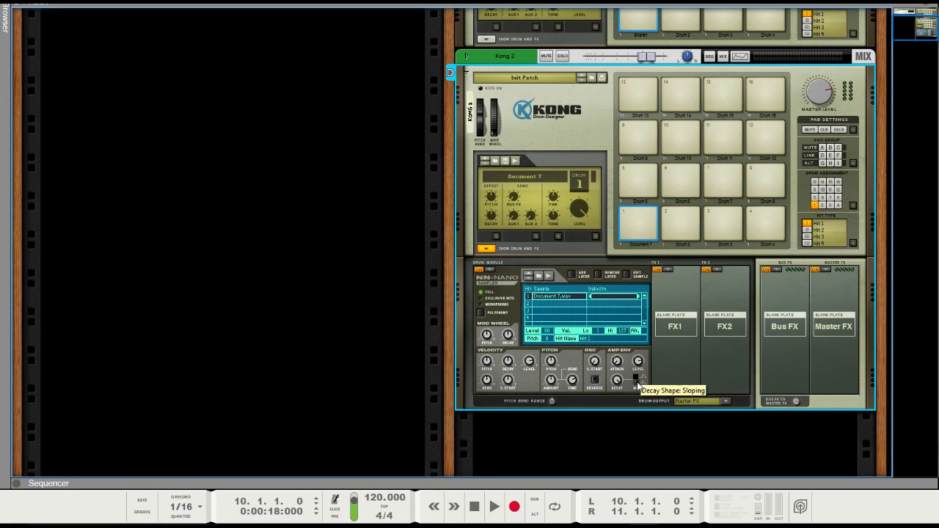
{"action": "left_click_drag", "start_coordinate": [637, 370], "coordinate": [637, 370]}
{"action": "left_click_drag", "start_coordinate": [617, 380], "coordinate": [624, 445]}
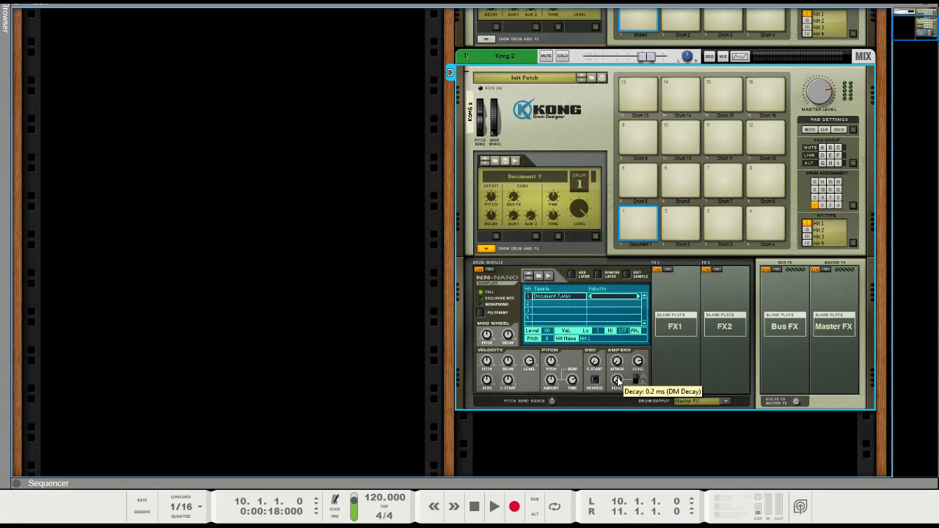
{"action": "left_click", "coordinate": [643, 215]}
{"action": "left_click", "coordinate": [643, 215]}
{"action": "left_click", "coordinate": [641, 214]}
{"action": "left_click", "coordinate": [644, 209]}
Step: Create a one-beat Kong 2 clip at bar 1 with a Document 7 note on C1 stretched to the clip's end
{"action": "key", "text": "F7"}
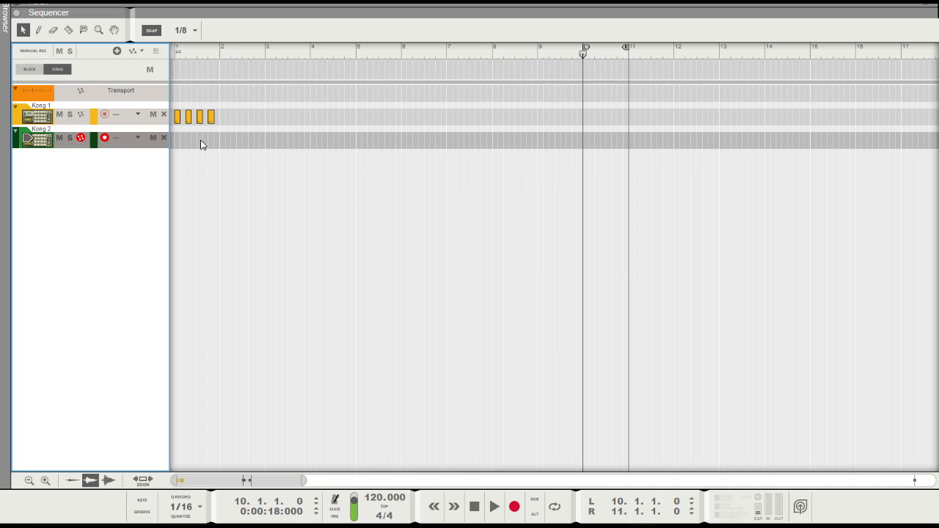
{"action": "left_click_drag", "start_coordinate": [304, 481], "coordinate": [190, 345]}
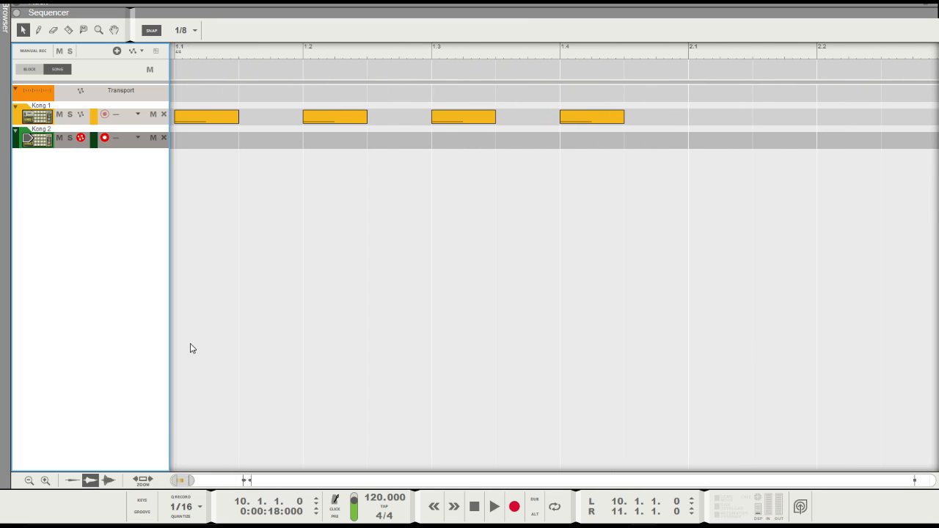
{"action": "mouse_move", "coordinate": [200, 139]}
{"action": "left_mouse_down"}
{"action": "mouse_move", "coordinate": [268, 144]}
{"action": "mouse_move", "coordinate": [256, 145]}
{"action": "left_mouse_up"}
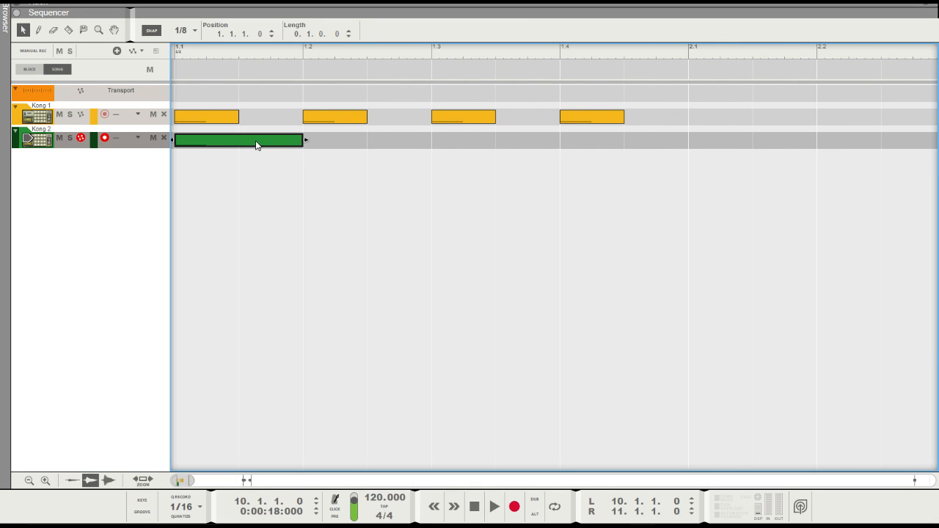
{"action": "double_click", "coordinate": [257, 145]}
{"action": "left_click", "coordinate": [228, 353]}
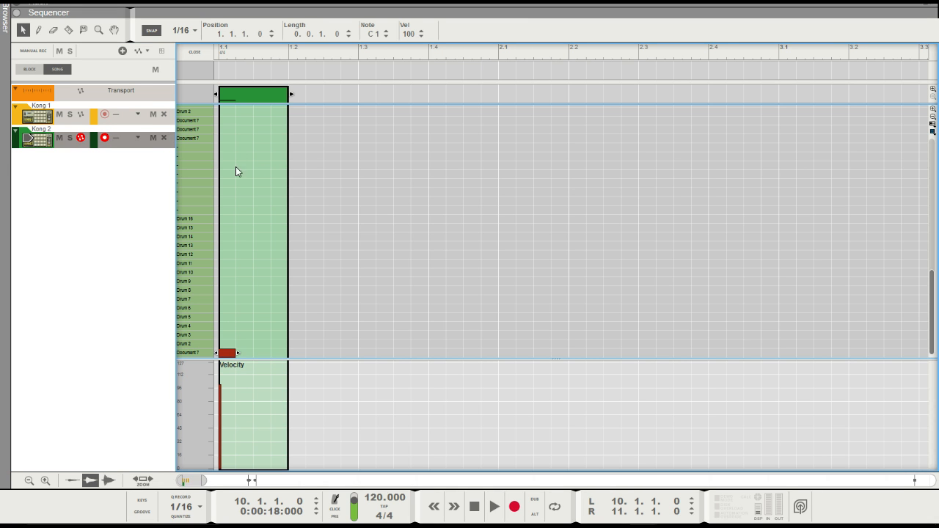
{"action": "left_click", "coordinate": [245, 353]}
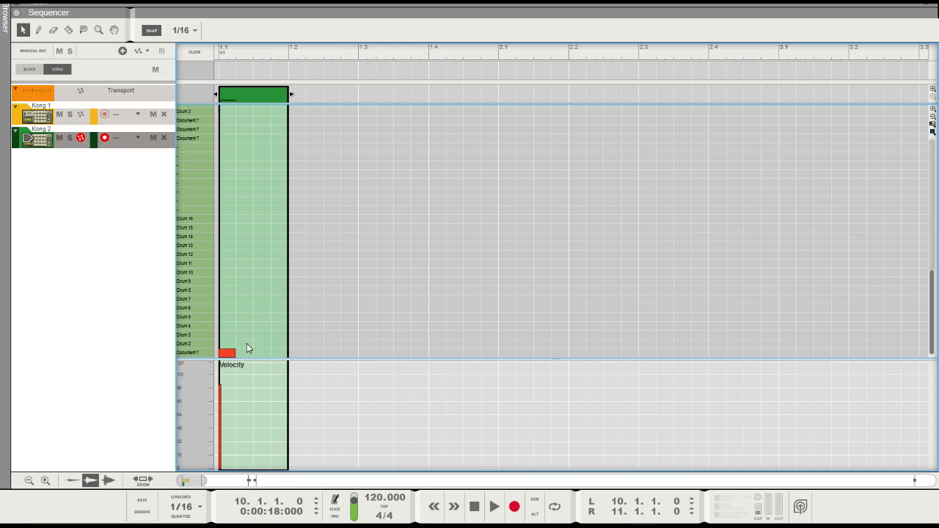
{"action": "left_click_drag", "start_coordinate": [234, 353], "coordinate": [288, 353]}
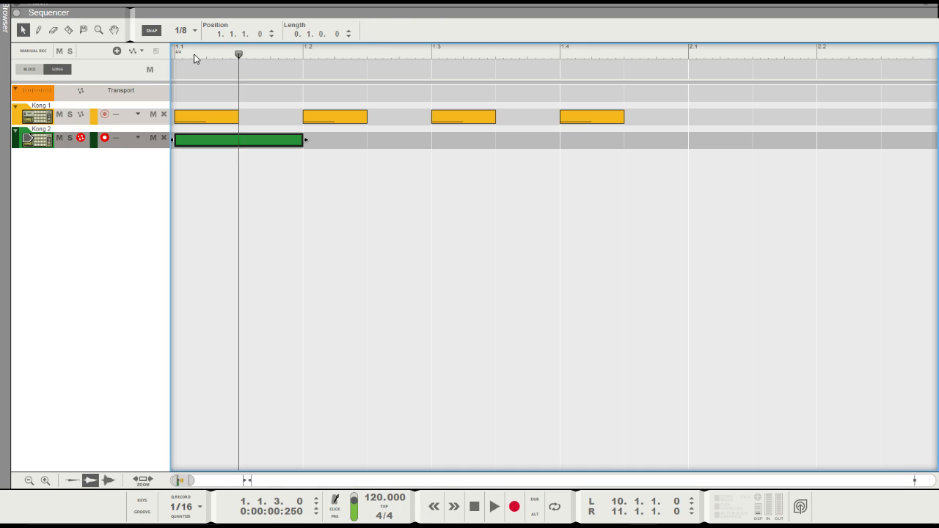
Step: Return the playhead to bar 1 and play the first beat of both Kong layers together
{"action": "left_click", "coordinate": [195, 53]}
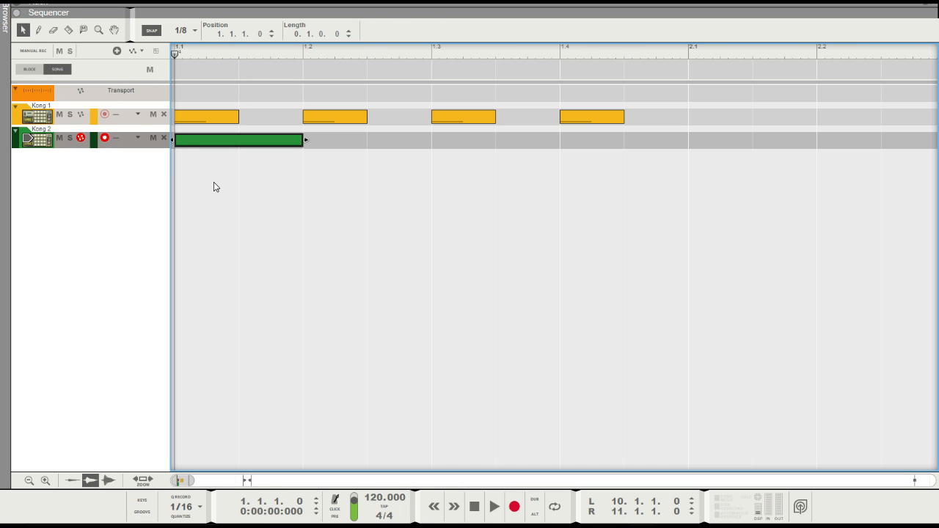
{"action": "key", "text": "space"}
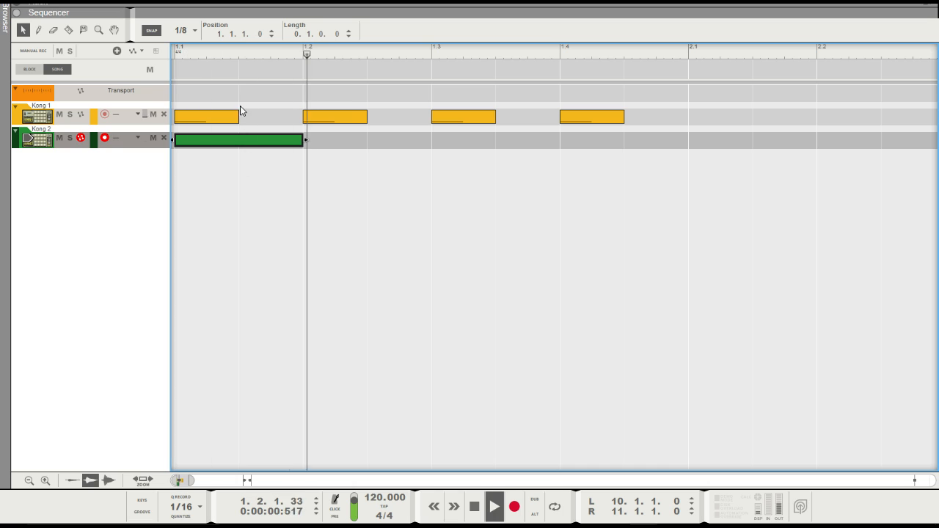
{"action": "key", "text": "space"}
{"action": "left_click", "coordinate": [217, 56]}
{"action": "left_click_drag", "start_coordinate": [215, 53], "coordinate": [170, 60]}
{"action": "key", "text": "space"}
{"action": "key", "text": "space"}
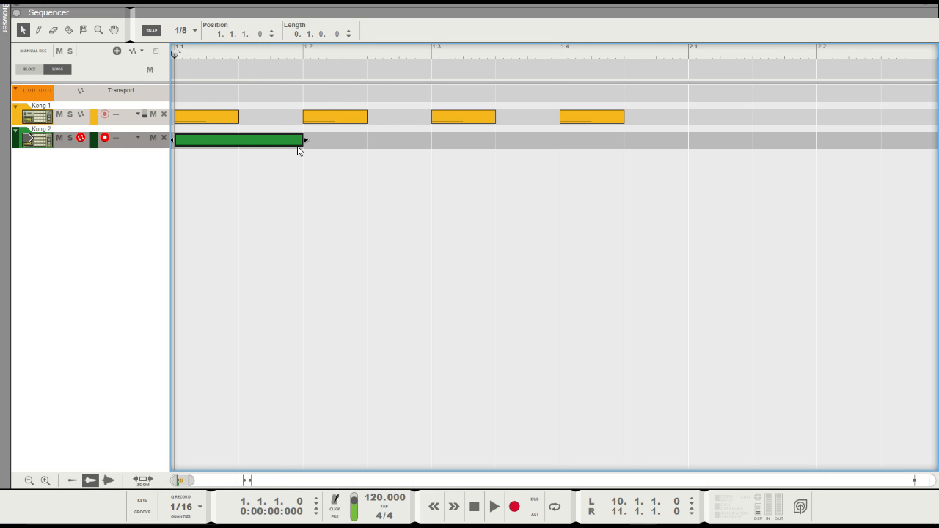
Step: Copy the one-beat Kong 2 clip to beats 2, 3 and 4 and set the right locator to bar 2
{"action": "mouse_move", "coordinate": [296, 143]}
{"action": "left_mouse_down"}
{"action": "mouse_move", "coordinate": [551, 144]}
{"action": "mouse_move", "coordinate": [490, 145]}
{"action": "left_mouse_up"}
{"action": "left_click_drag", "start_coordinate": [490, 145], "coordinate": [629, 145]}
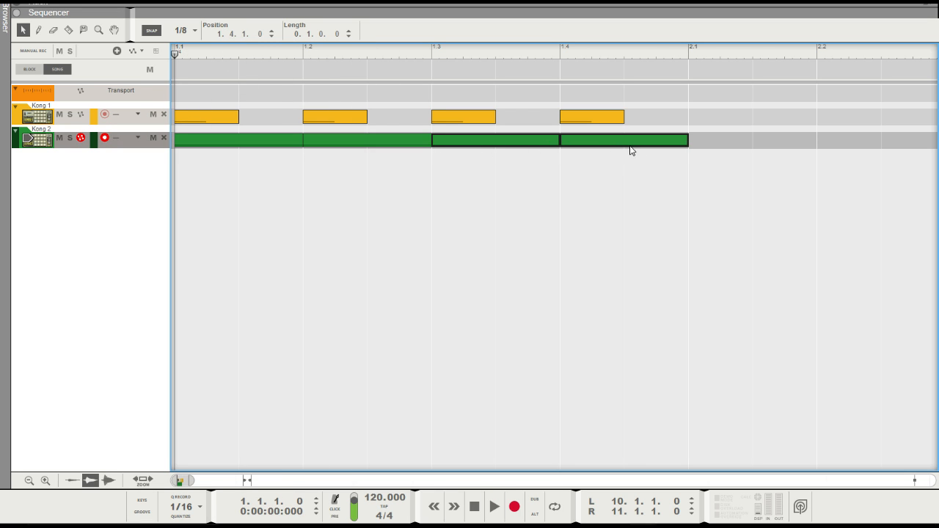
{"action": "left_click", "coordinate": [637, 96]}
{"action": "left_click", "coordinate": [681, 55], "text": "alt"}
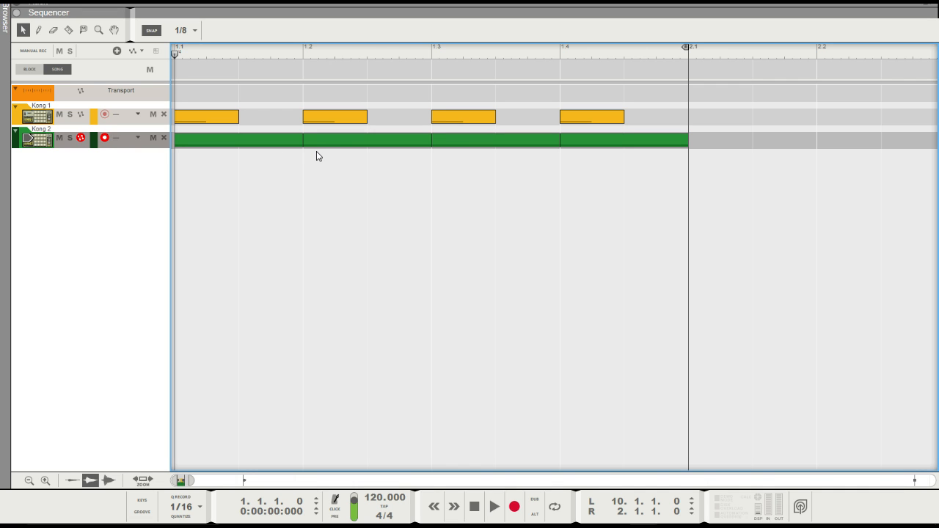
Step: Play the four layered hits in bar 1 and return the playhead to the start
{"action": "key", "text": "space"}
{"action": "key", "text": "space"}
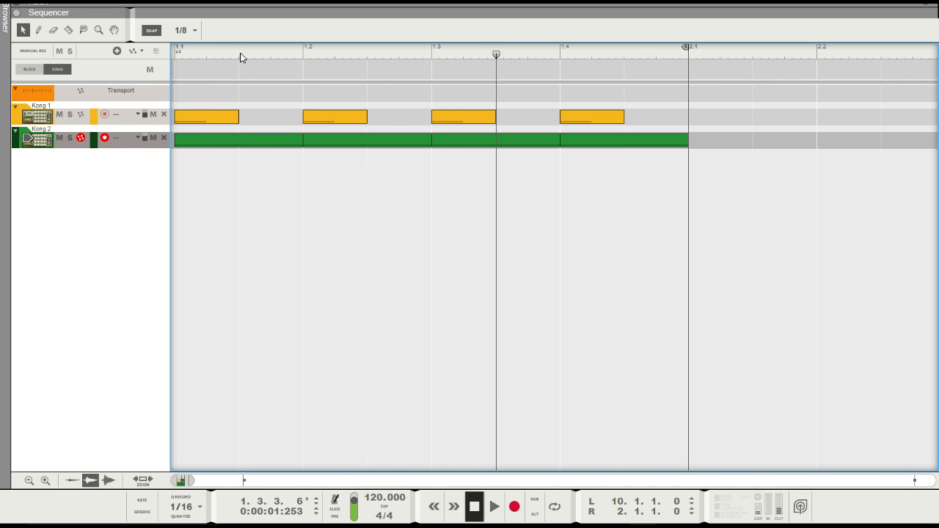
{"action": "key", "text": "KP_0"}
Step: Set the snap grid to 1/16 and shorten the first Kong 2 clip to 0.0.2.0
{"action": "left_click", "coordinate": [184, 30]}
{"action": "left_click", "coordinate": [197, 101]}
{"action": "left_click", "coordinate": [299, 141]}
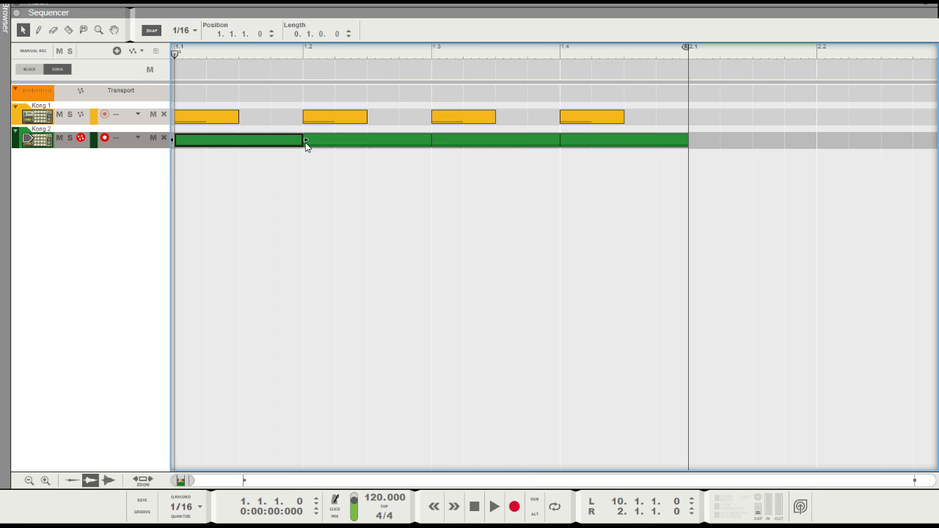
{"action": "left_click_drag", "start_coordinate": [306, 144], "coordinate": [242, 149]}
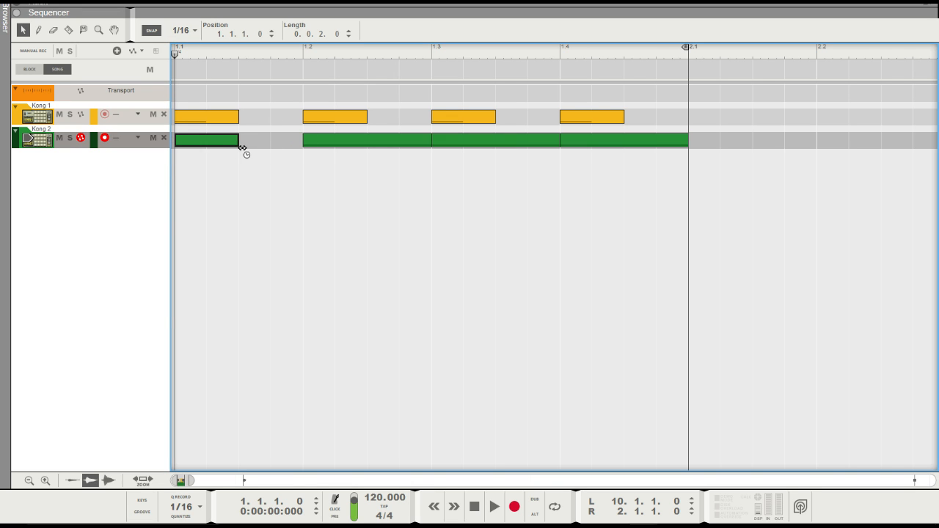
{"action": "left_click", "coordinate": [263, 138]}
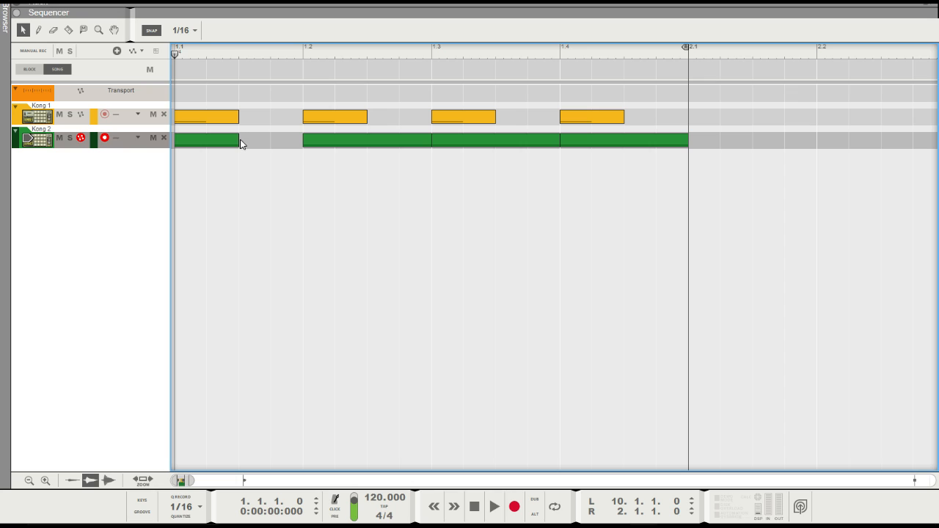
{"action": "left_click", "coordinate": [229, 144]}
{"action": "left_click", "coordinate": [244, 135]}
Step: Copy the first Kong 1 clip to position 1.1.3 and play the pattern from bar 1
{"action": "left_click_drag", "start_coordinate": [204, 119], "coordinate": [268, 120]}
{"action": "key", "text": "space"}
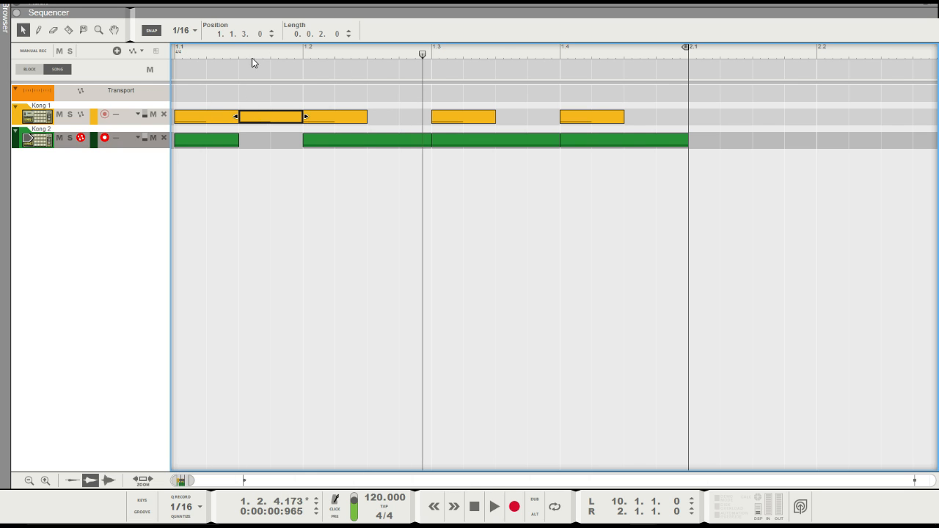
{"action": "key", "text": "shift+Return"}
{"action": "key", "text": "space"}
{"action": "key", "text": "space"}
{"action": "key", "text": "shift+Return"}
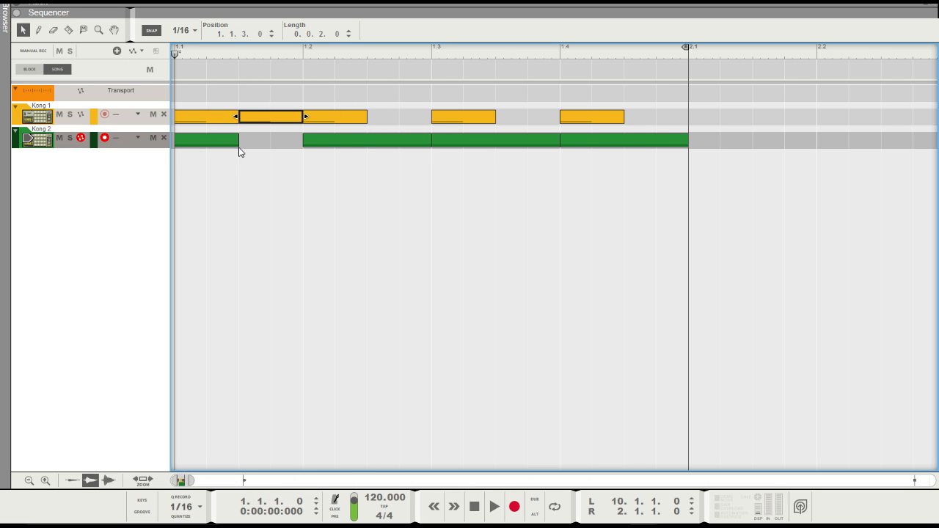
Step: Play the pattern once more and close this song to return to the 140 BPM arrangement
{"action": "left_click", "coordinate": [247, 144]}
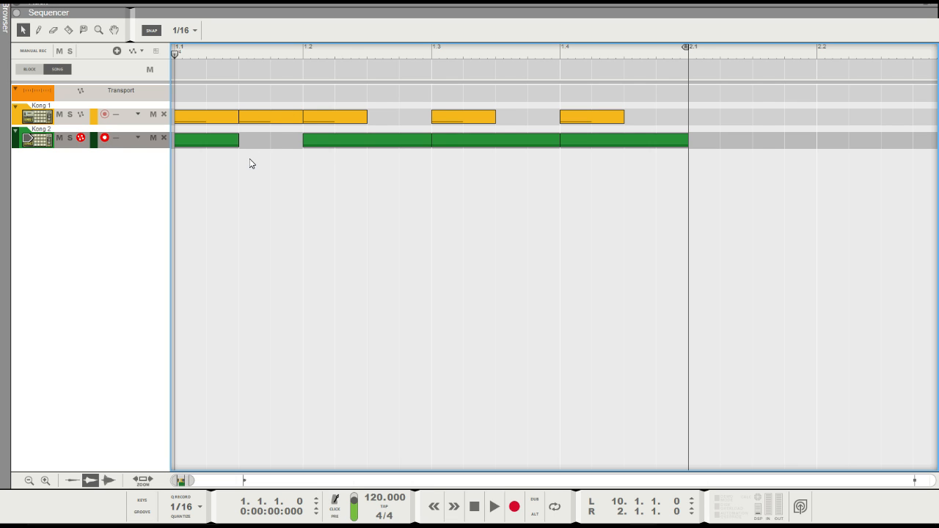
{"action": "key", "text": "space"}
{"action": "key", "text": "space"}
{"action": "key", "text": "ctrl+w"}
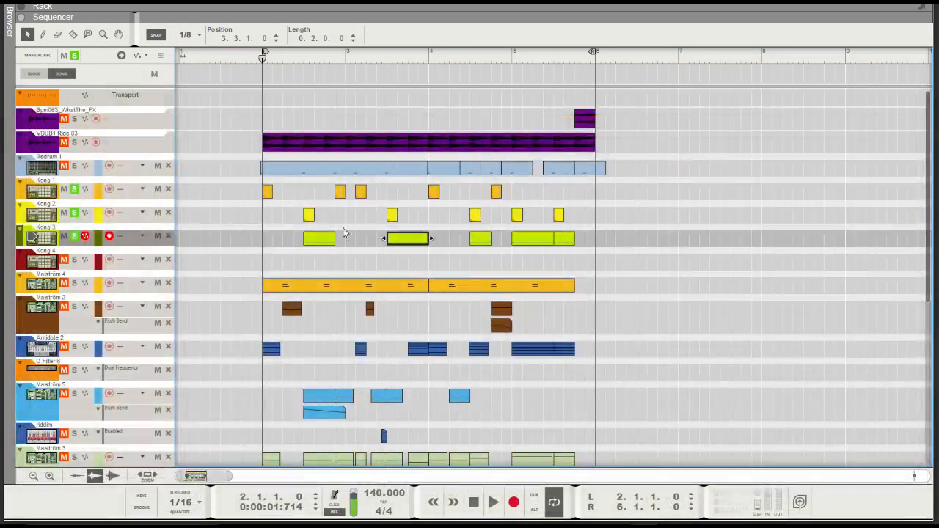
Step: Clear the clip selection and play the soloed Kong tracks from the loop start at bar 2
{"action": "left_click", "coordinate": [377, 243]}
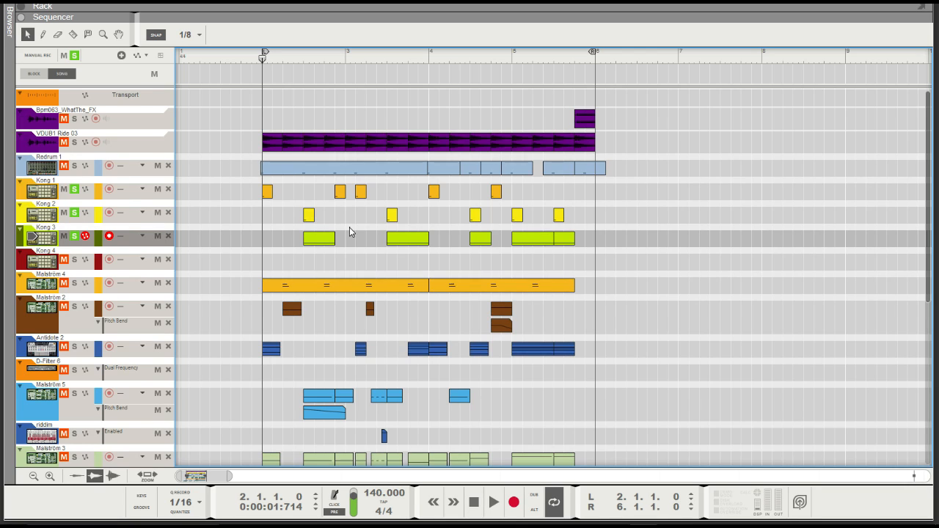
{"action": "left_click_drag", "start_coordinate": [323, 58], "coordinate": [335, 59]}
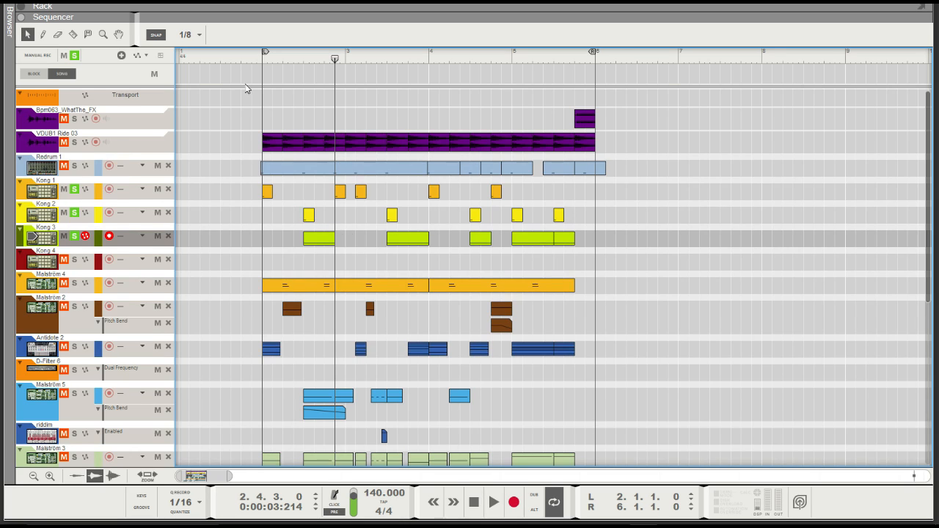
{"action": "left_click", "coordinate": [266, 58]}
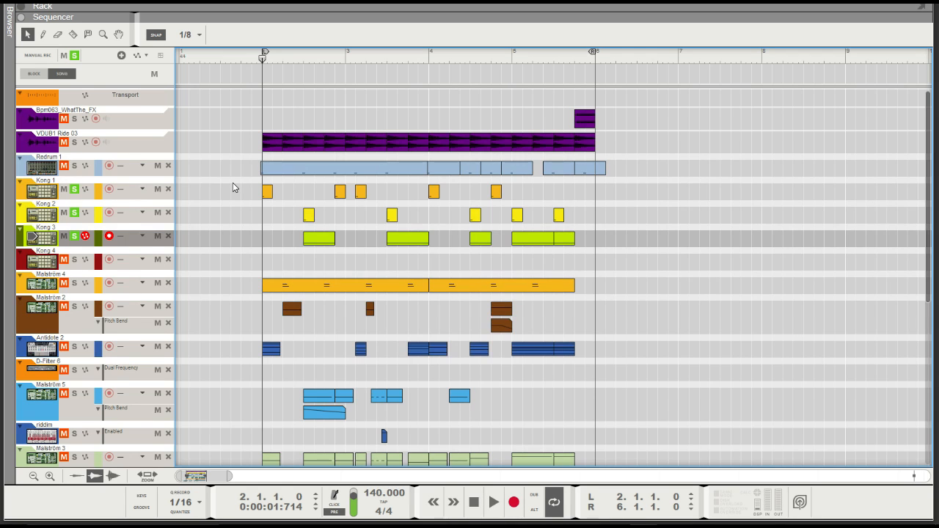
{"action": "key", "text": "space"}
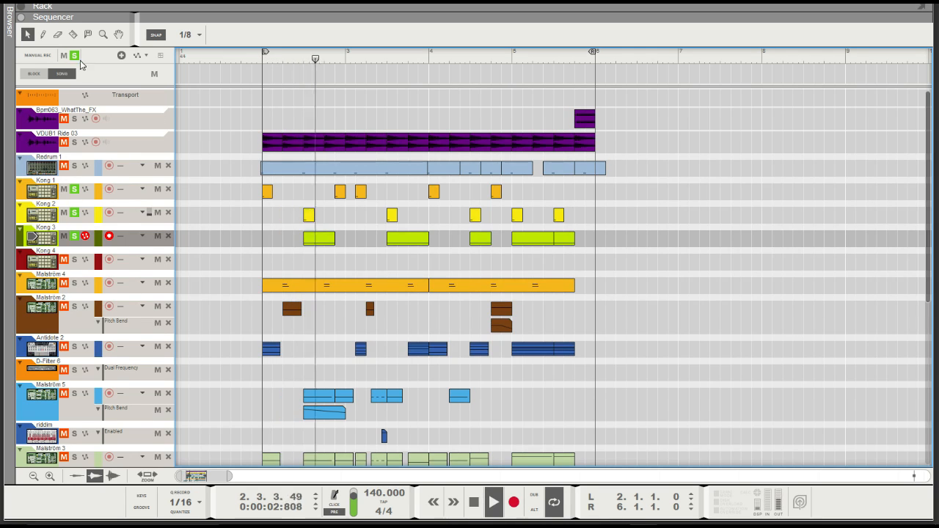